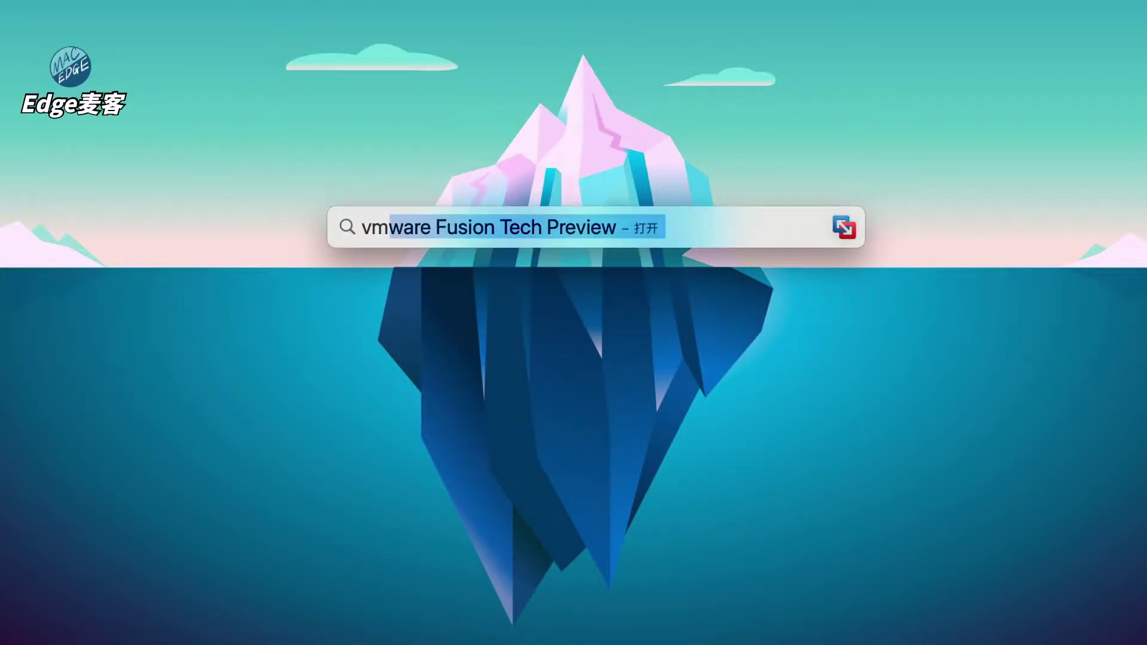
# Launch VMware Fusion and resume the 675 virtual machine to its Windows desktop.
pyautogui.press('Return')
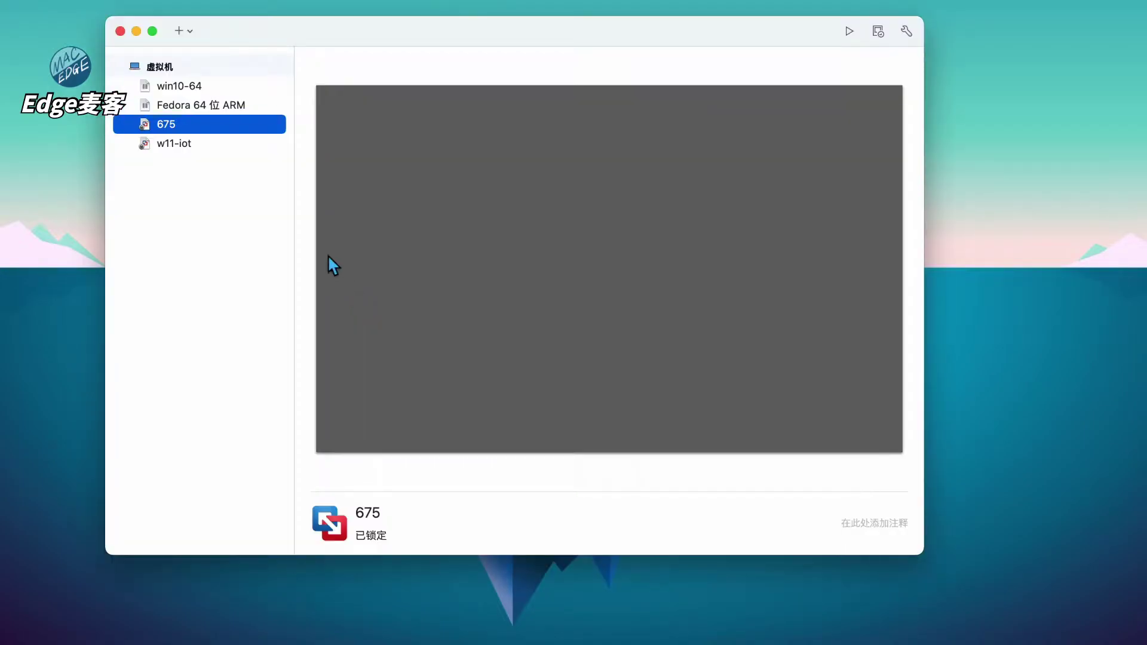
pyautogui.doubleClick(212, 127)
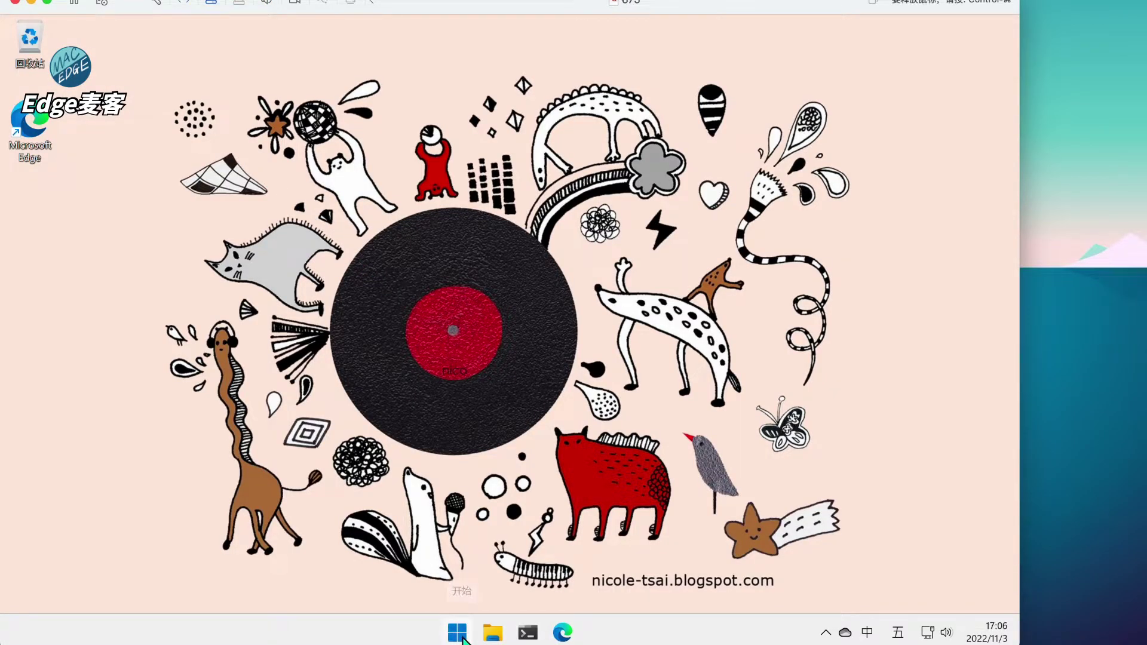
pyautogui.click(460, 634)
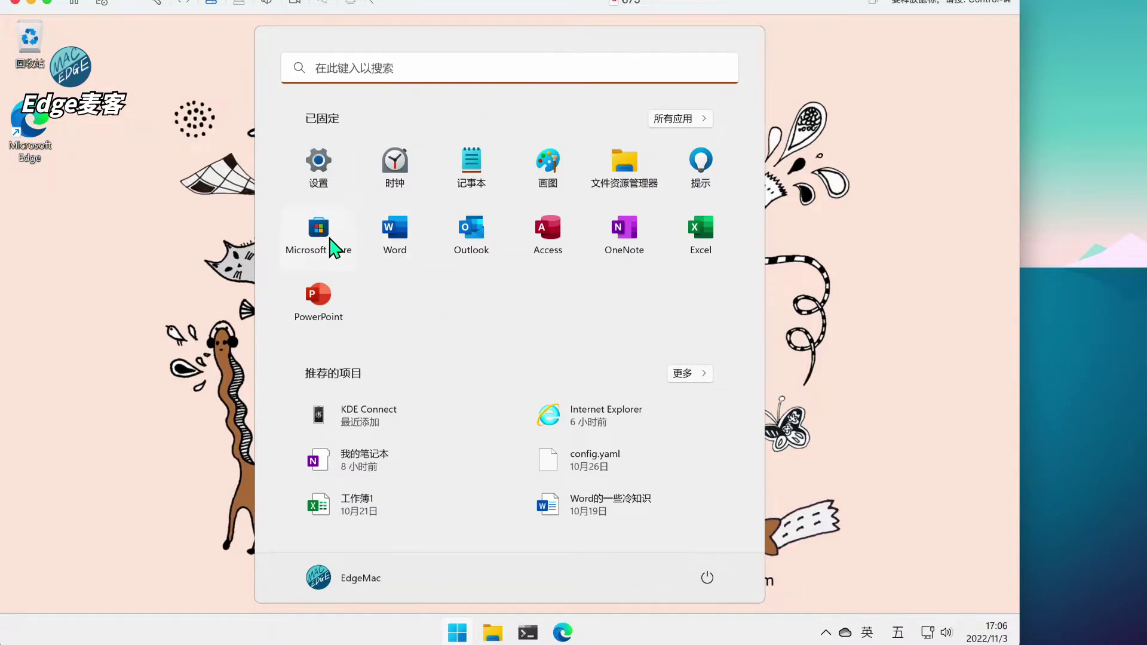
# Search Microsoft Store for KDE and launch the installed KDE Connect app.
pyautogui.click(335, 247)
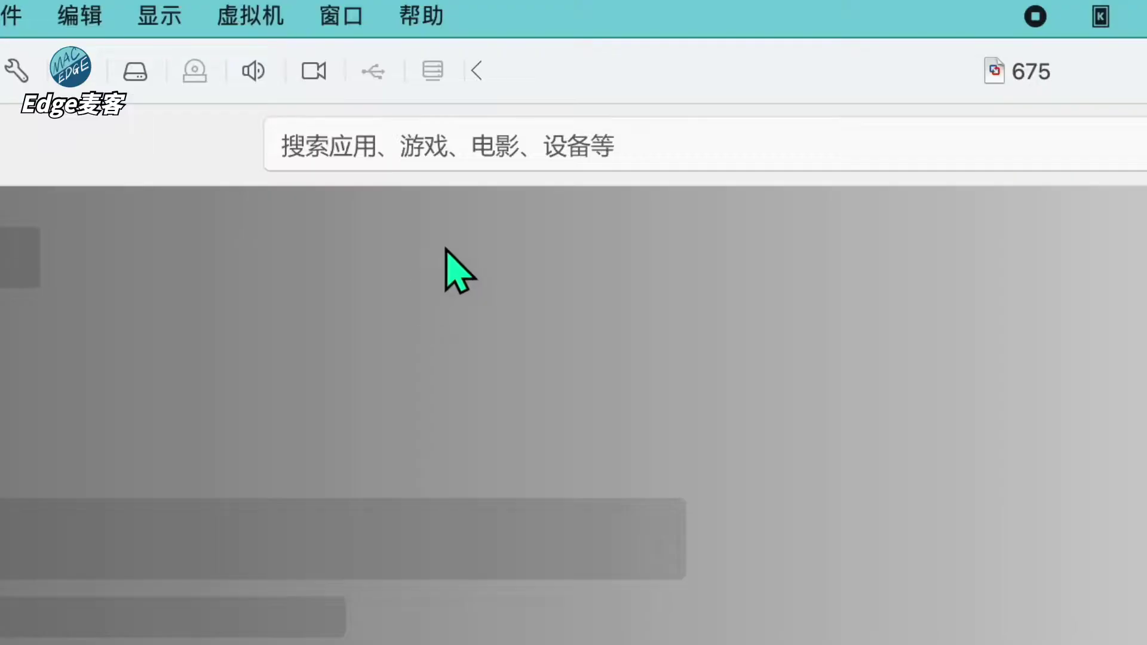
pyautogui.click(428, 138)
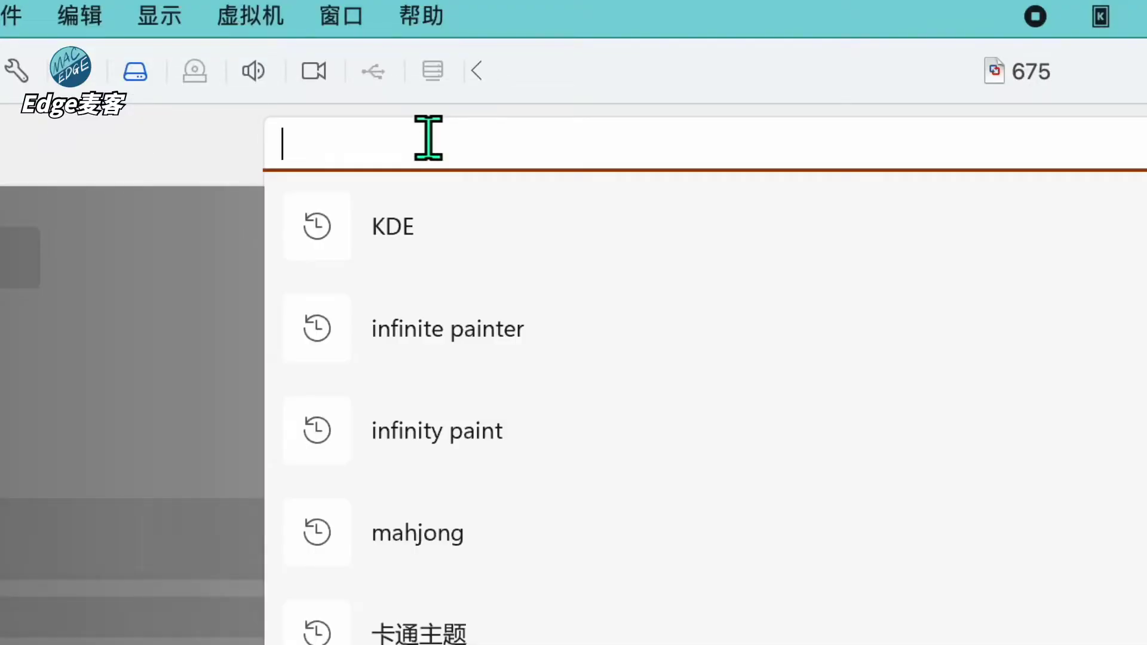
pyautogui.write('KDE')
pyautogui.press('Return')
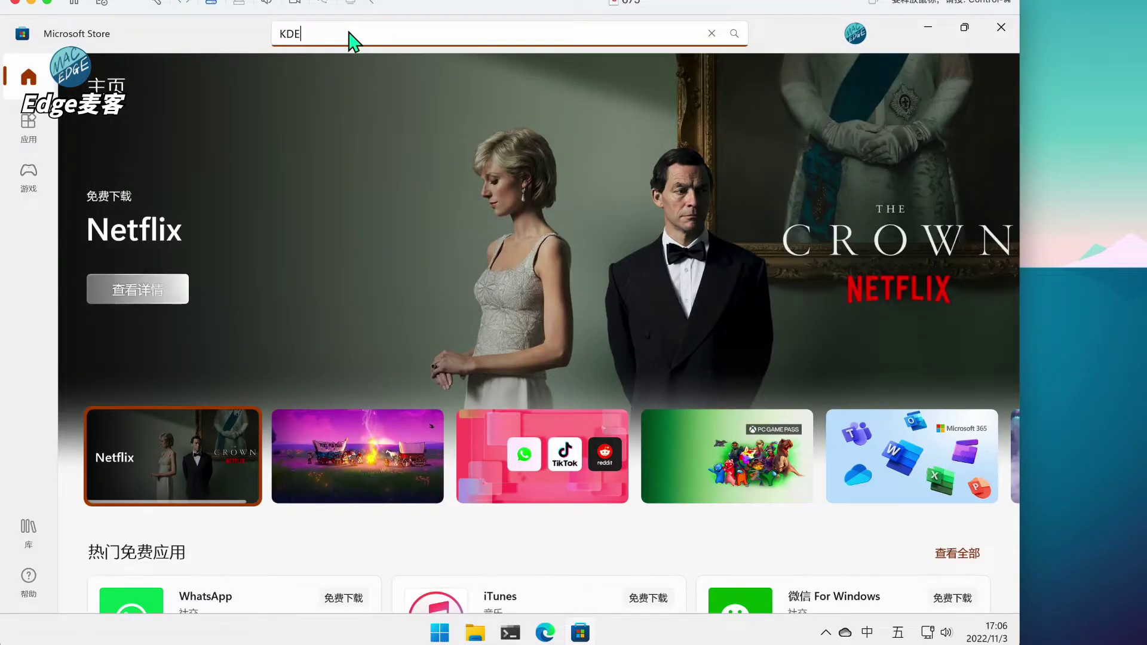
pyautogui.press('Return')
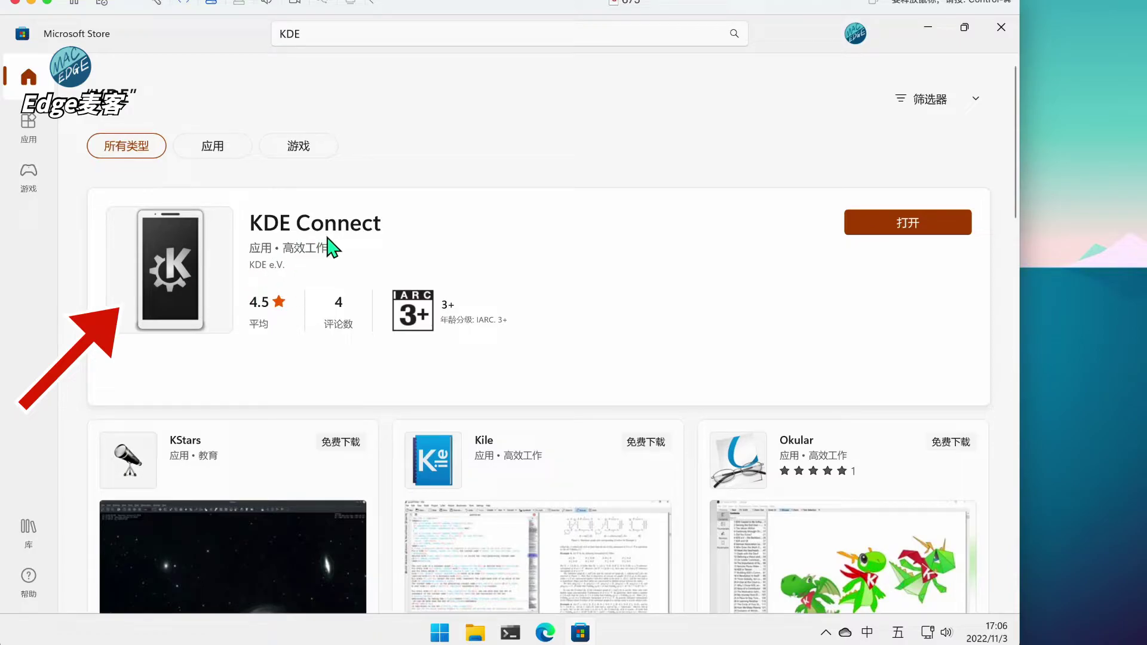
pyautogui.click(906, 230)
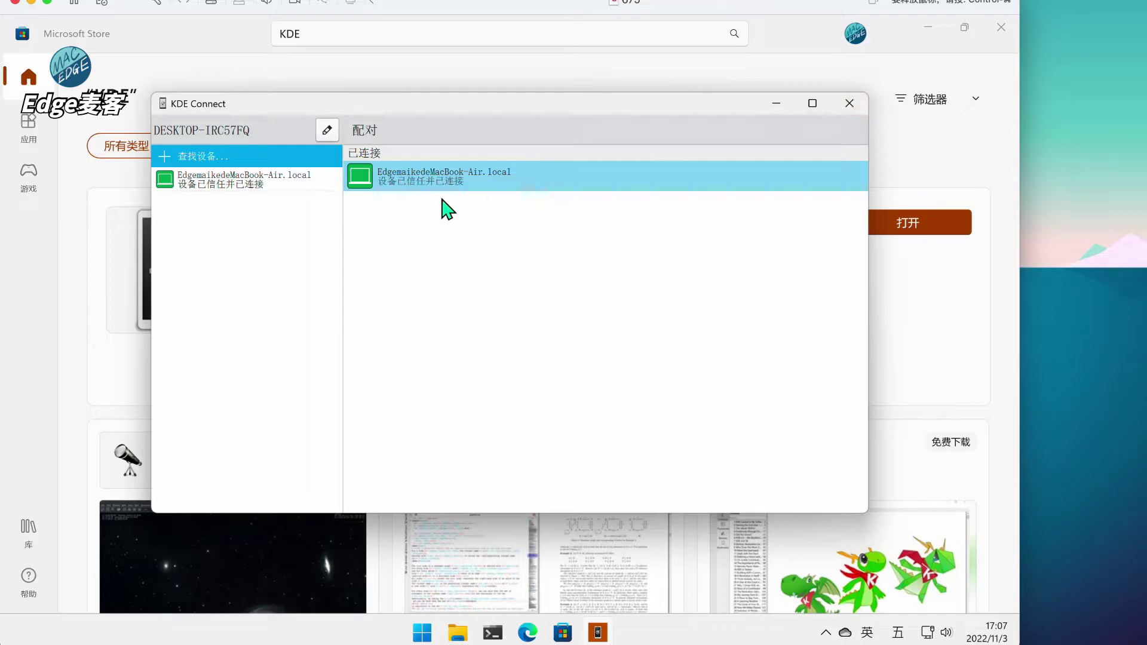
# View the paired MacBook's plugin list on Windows, then ring DESKTOP-IRC57FQ from the Mac.
pyautogui.click(258, 182)
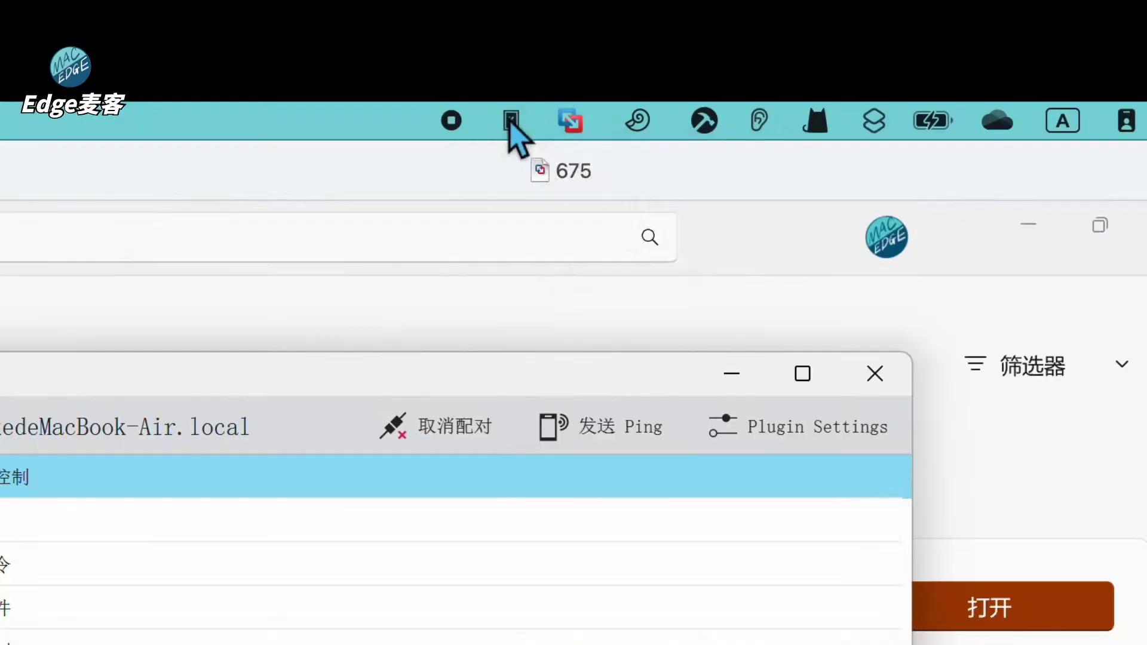
pyautogui.click(511, 121)
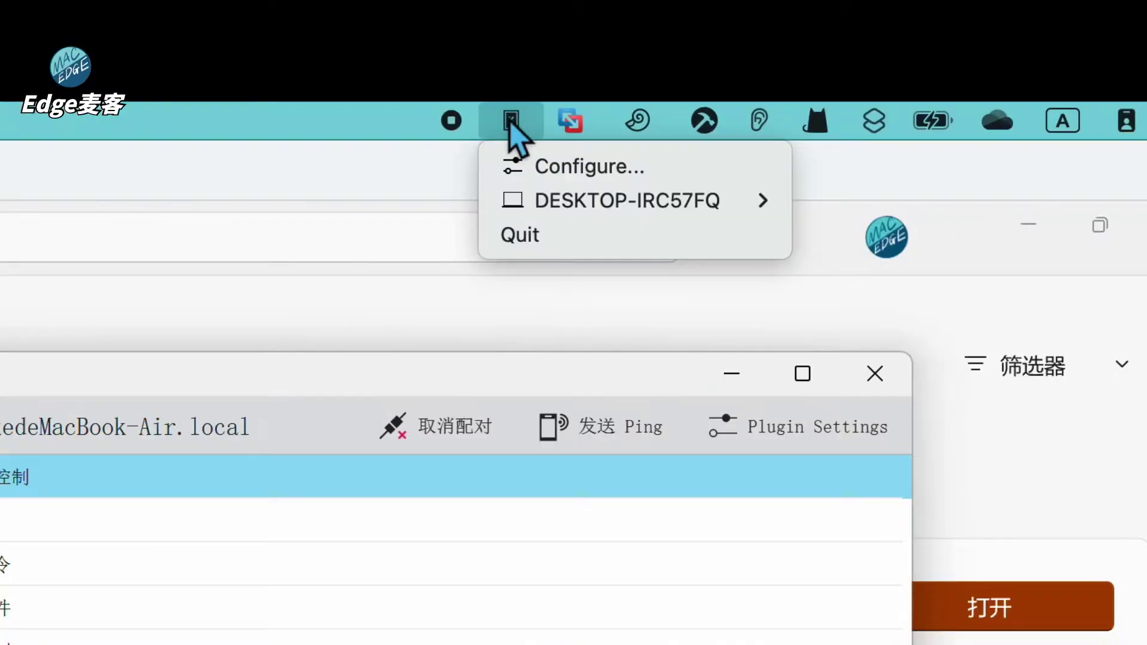
pyautogui.moveTo(614, 200)
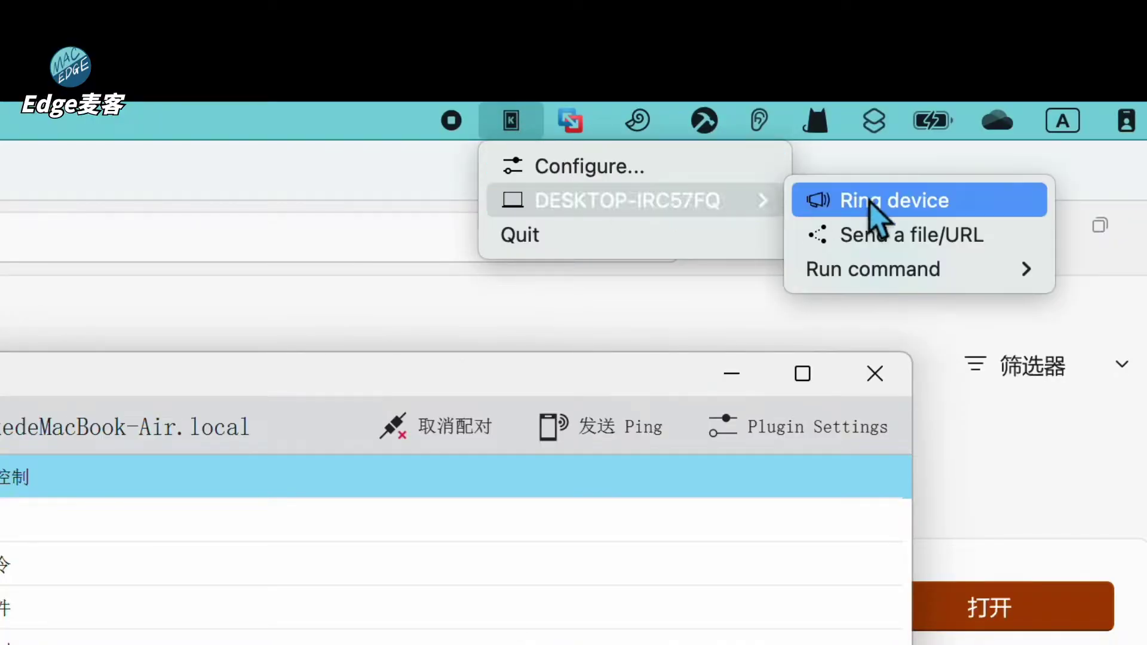
pyautogui.click(940, 203)
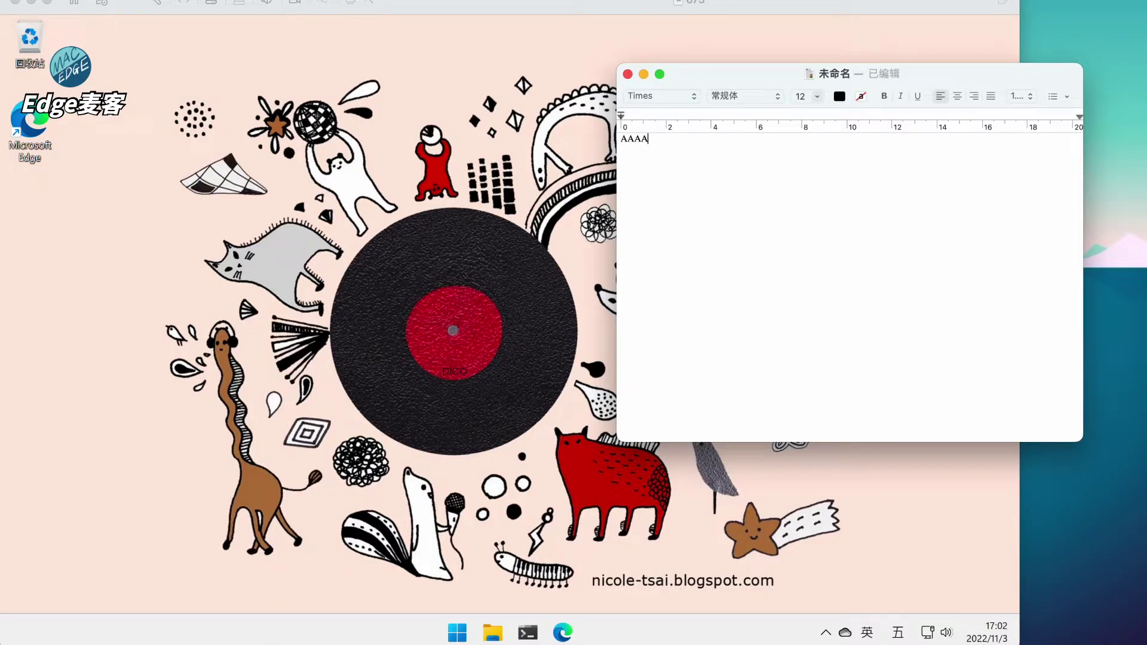
# Copy all the TextEdit text on the Mac and paste it into a new Windows Notepad note.
pyautogui.press('super+a')
pyautogui.hotkey('ctrl', 'c')
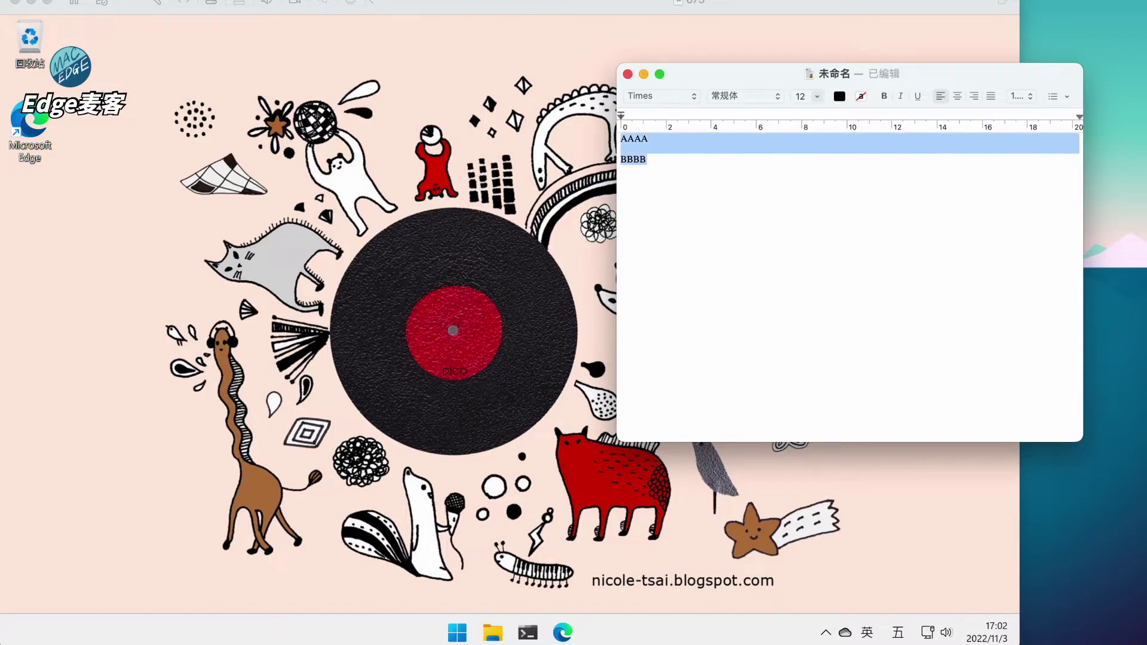
pyautogui.click(508, 147)
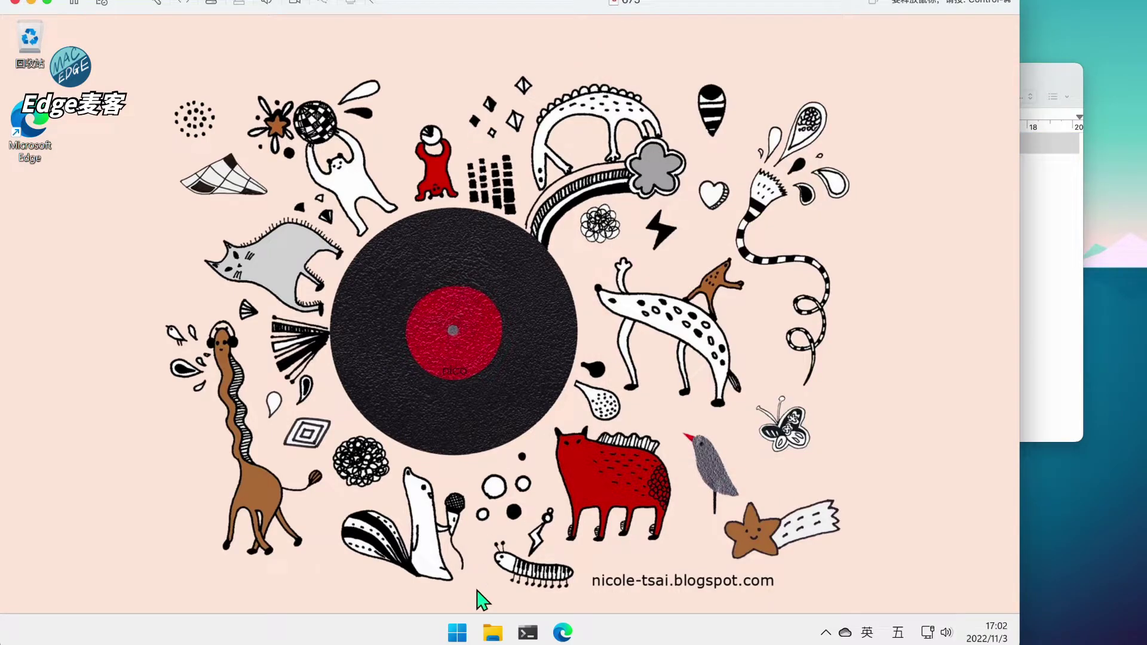
pyautogui.click(458, 622)
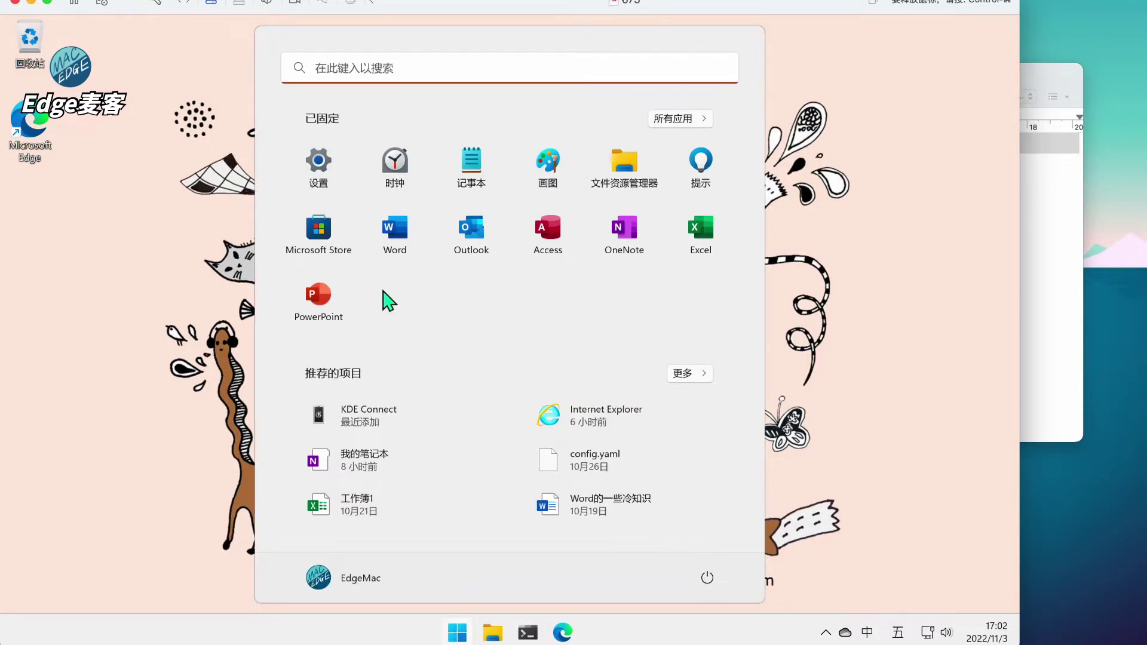
pyautogui.click(483, 161)
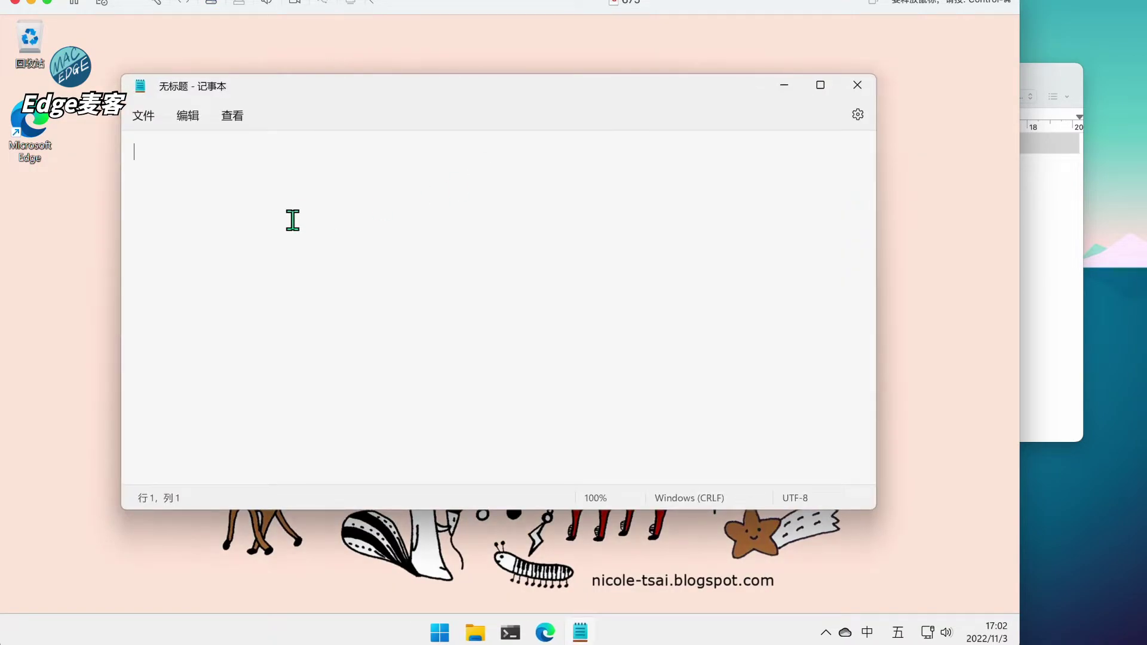
pyautogui.hotkey('ctrl', 'v')
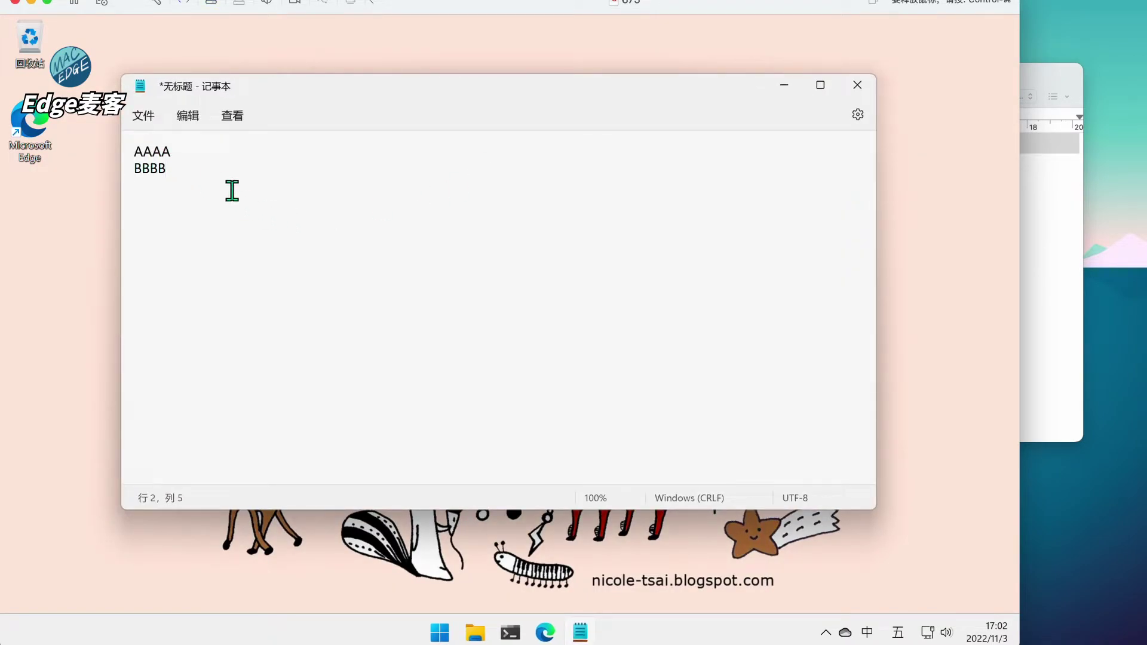
# Select AAAA in Notepad and convert the Mac TextEdit note to plain text.
pyautogui.moveTo(180, 151); pyautogui.dragTo(128, 151)
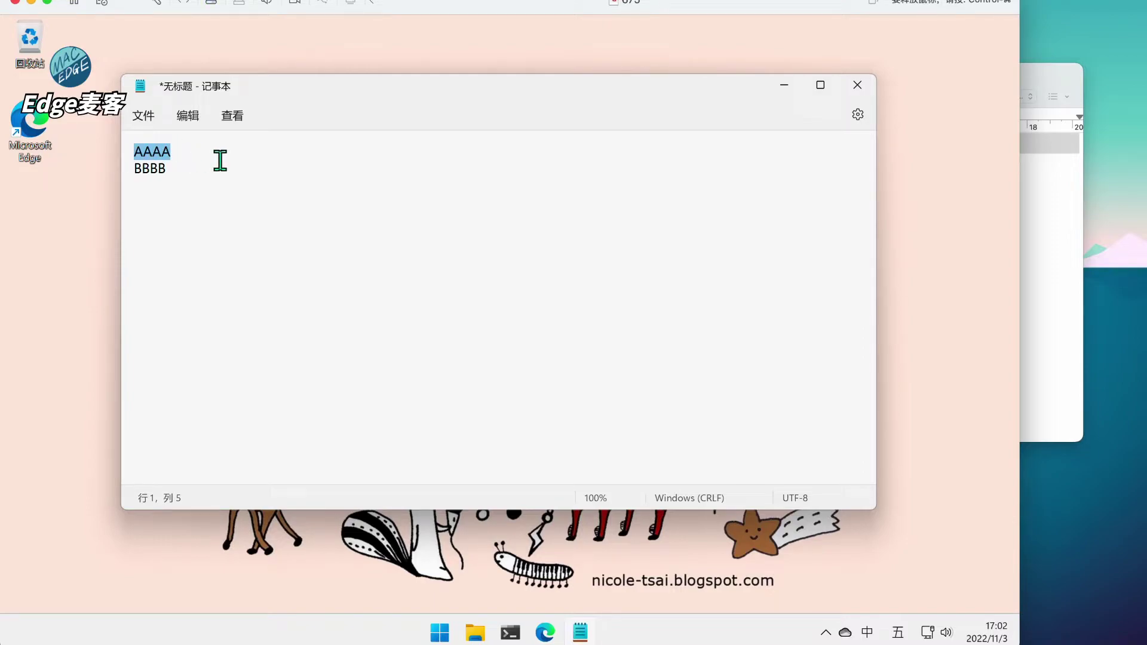
pyautogui.click(1045, 251)
pyautogui.click(765, 221)
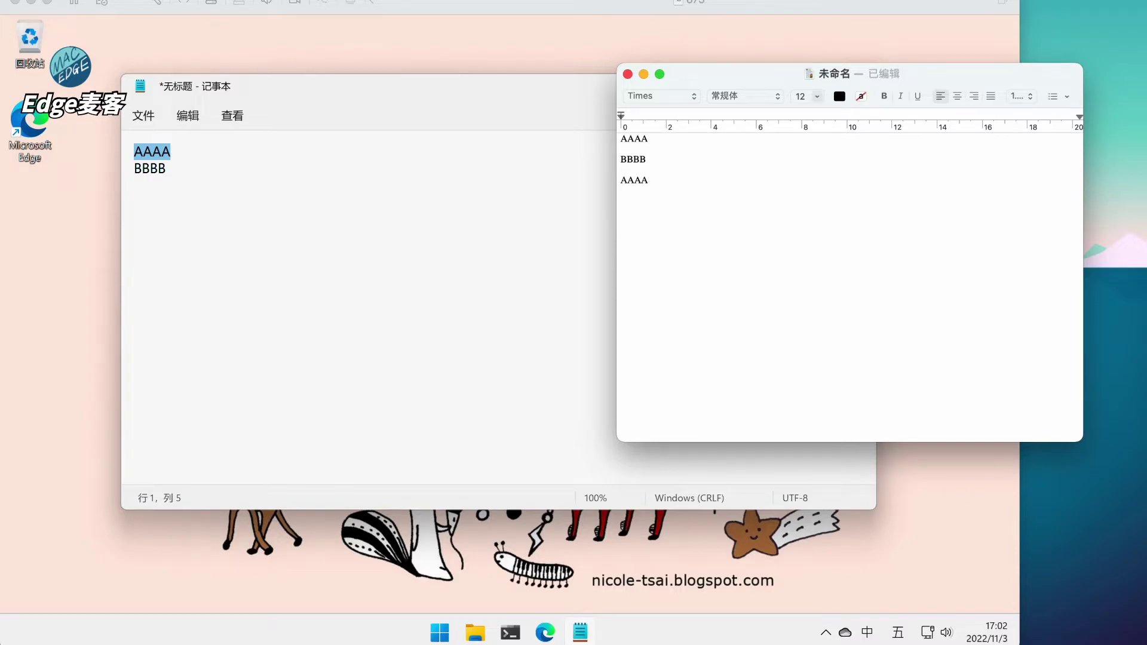
pyautogui.press('super+shift+t')
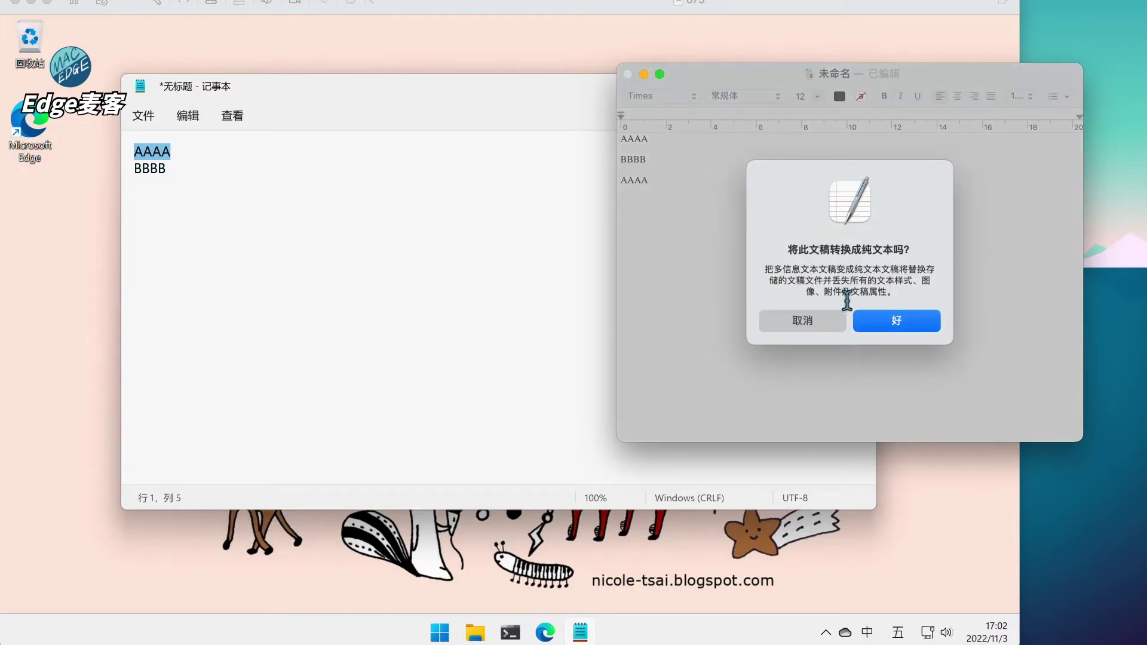
pyautogui.click(880, 329)
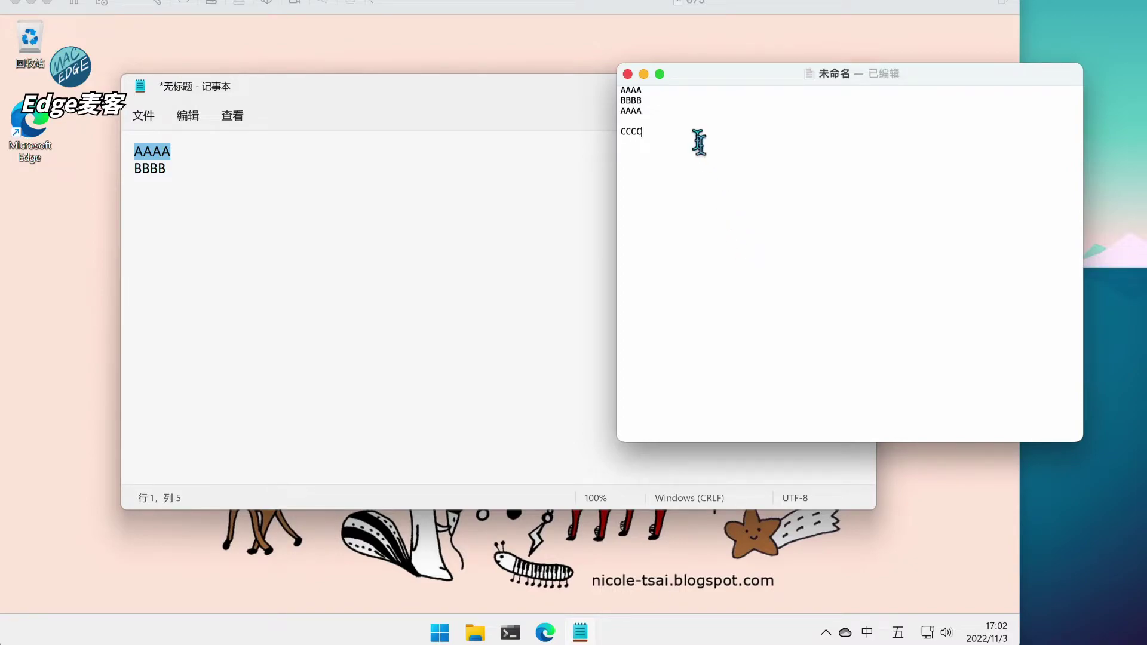
# Move TextEdit to the right screen edge and paste CCCC onto Notepad's third line.
pyautogui.click(361, 183)
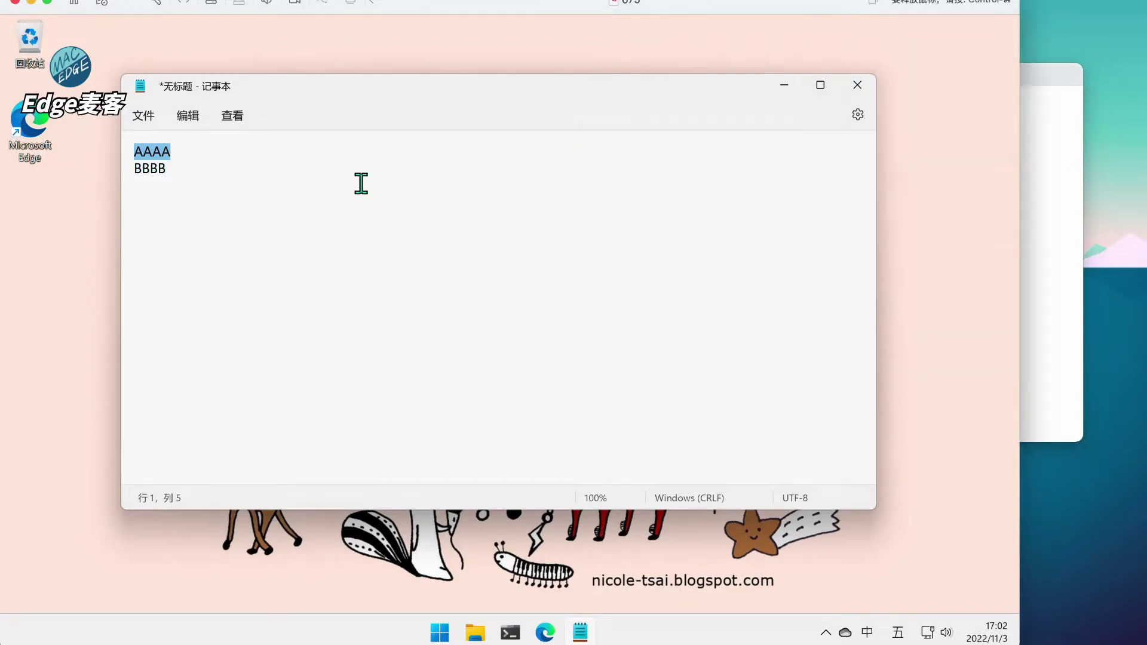
pyautogui.click(172, 194)
pyautogui.click(1042, 102)
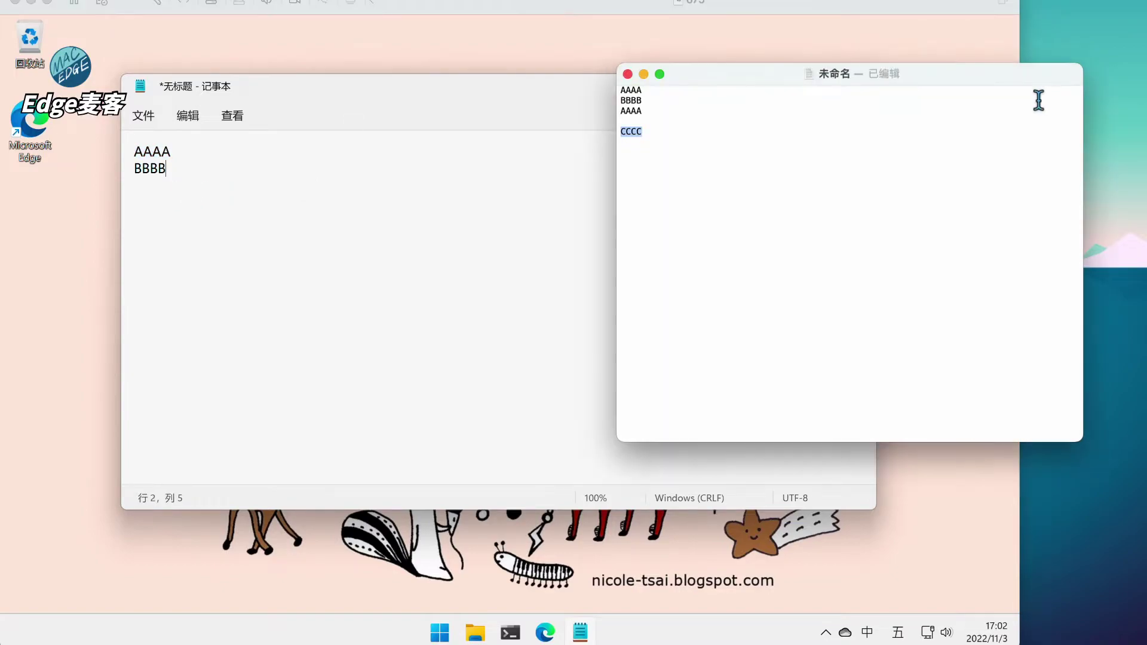
pyautogui.moveTo(745, 76); pyautogui.dragTo(1133, 83)
pyautogui.click(650, 235)
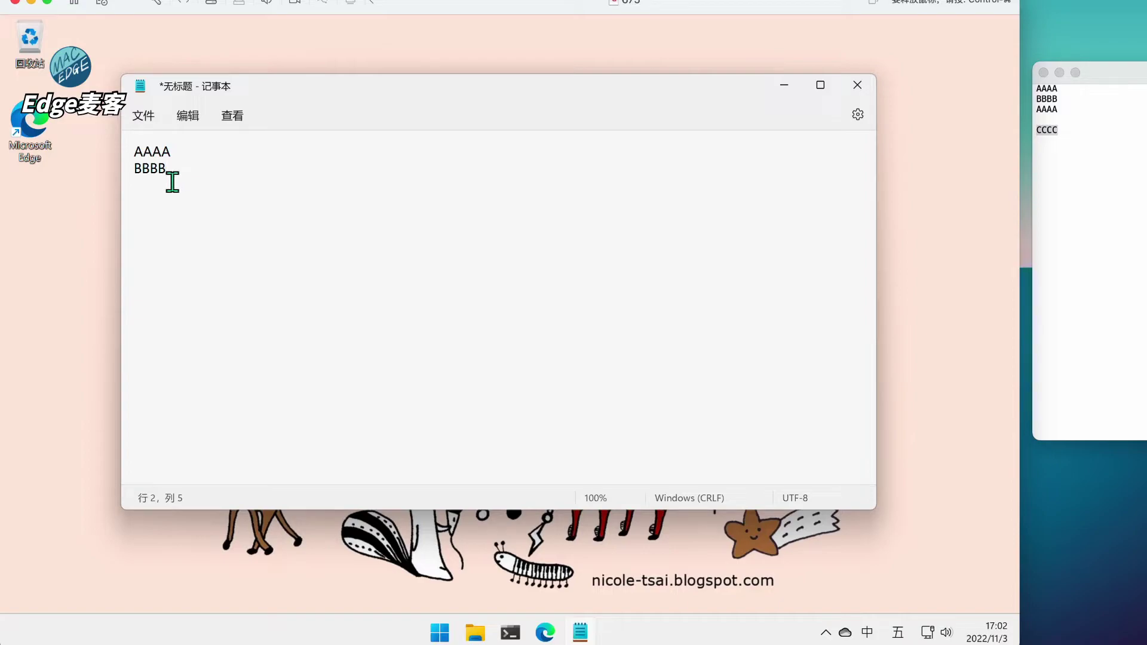
pyautogui.write('CCCC')
# Copy the AAAA, BBBB, CCCC lines from Notepad and paste them below CCCC in TextEdit.
pyautogui.moveTo(195, 198); pyautogui.dragTo(128, 148)
pyautogui.press('super+c')
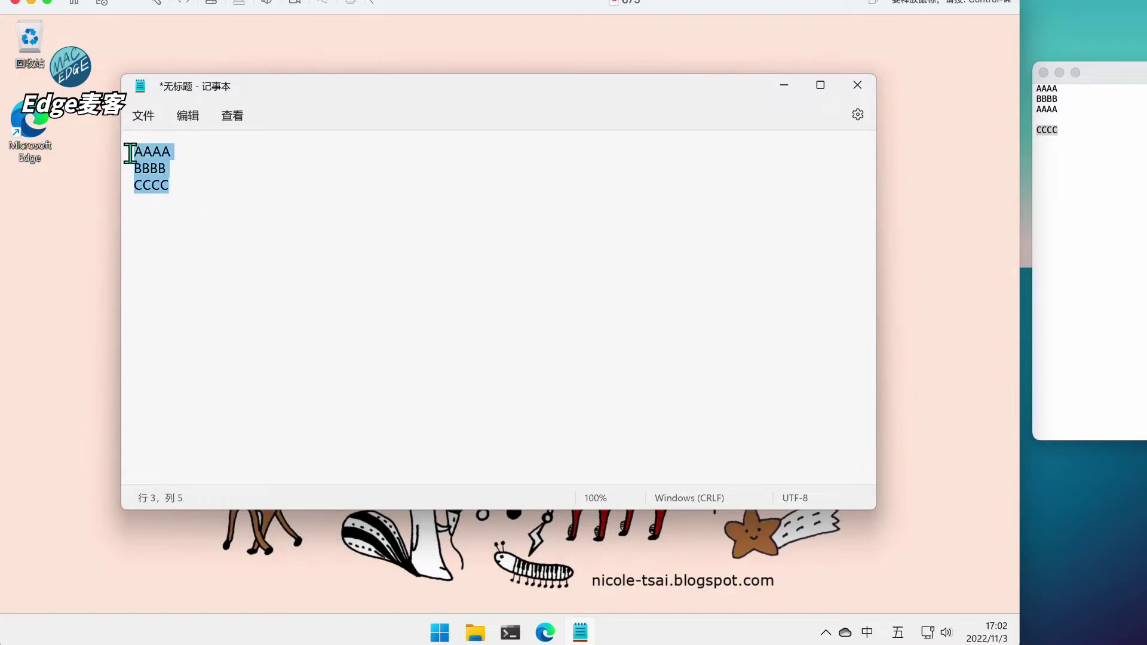
pyautogui.click(1062, 162)
pyautogui.click(1073, 144)
pyautogui.press('Return')
pyautogui.press('Return')
pyautogui.press('super+v')
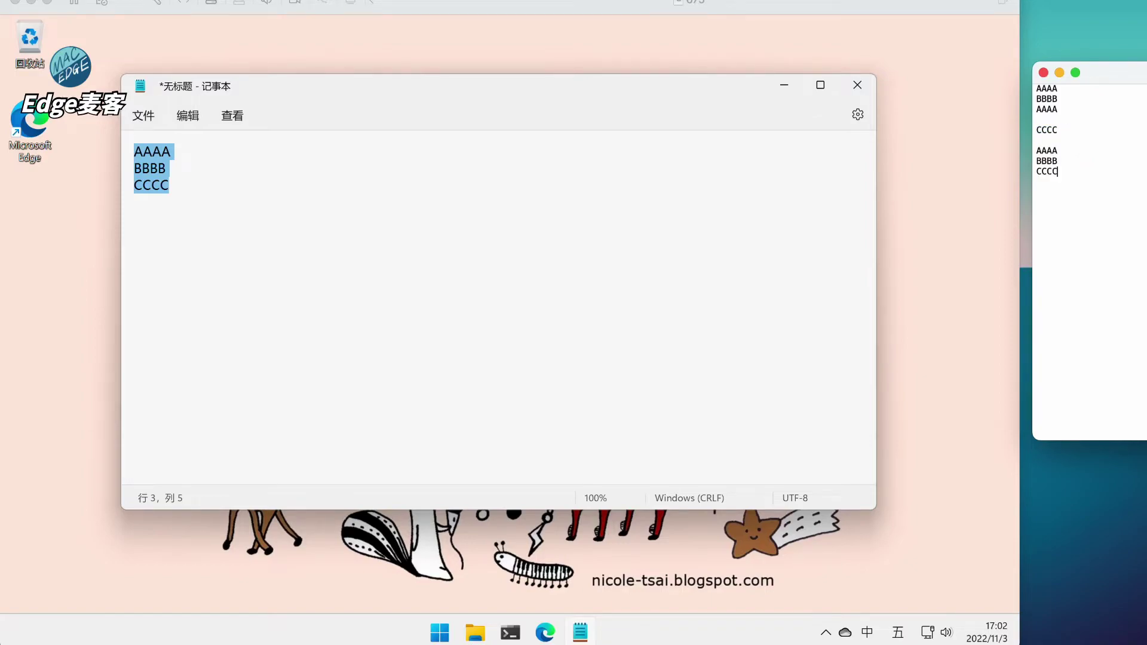
pyautogui.click(452, 167)
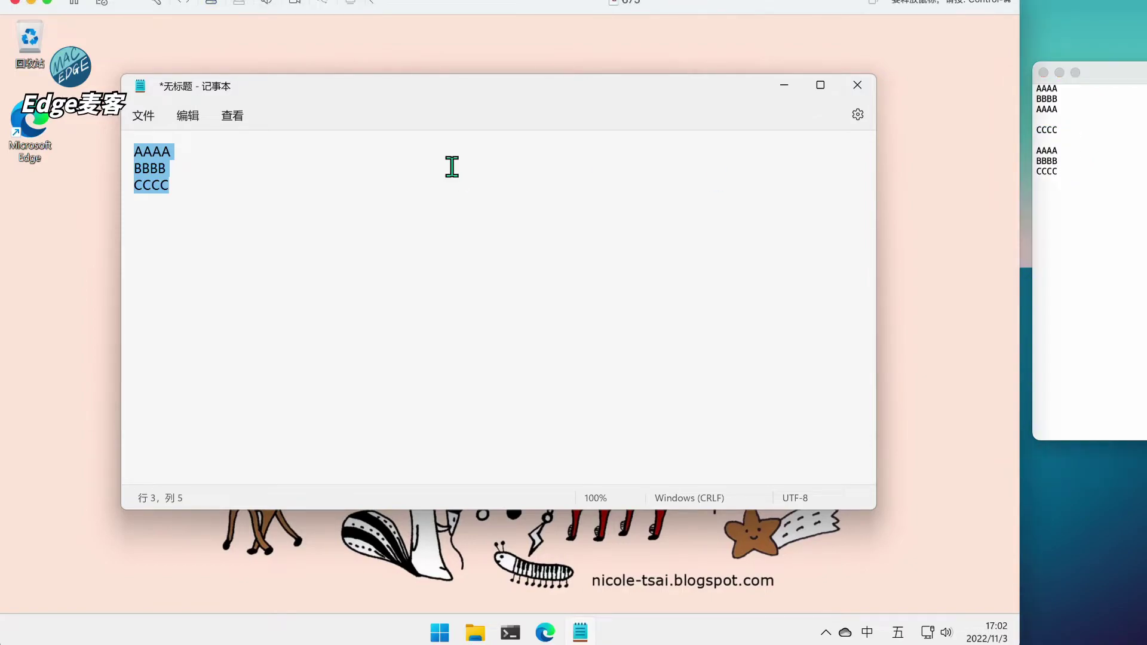
pyautogui.click(1081, 192)
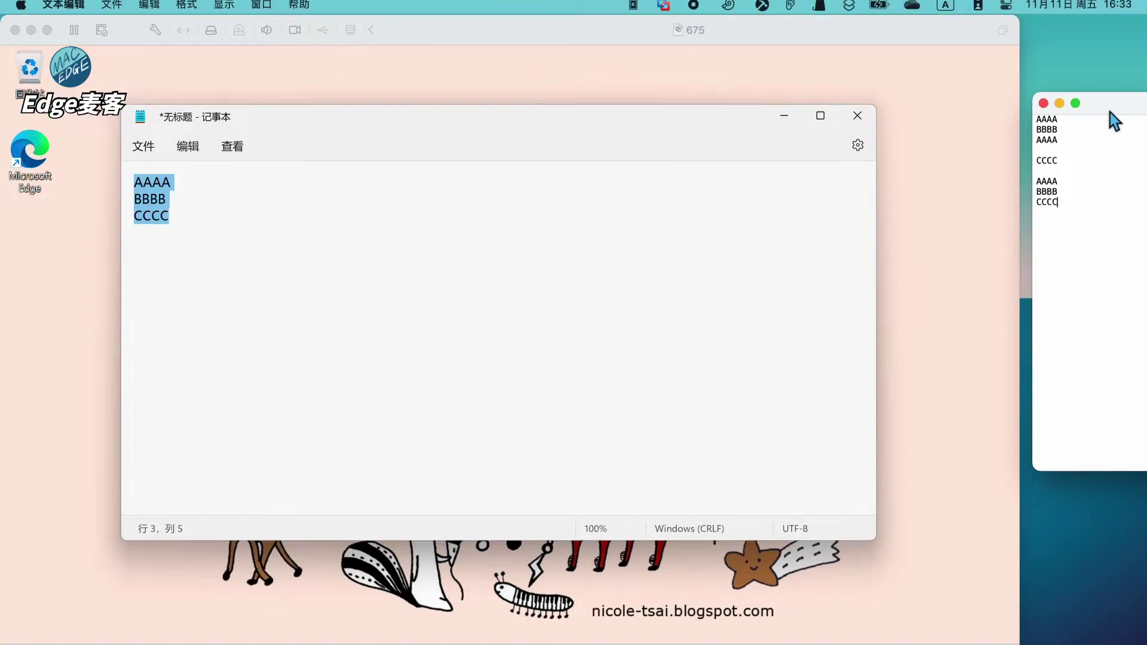
pyautogui.press('Return')
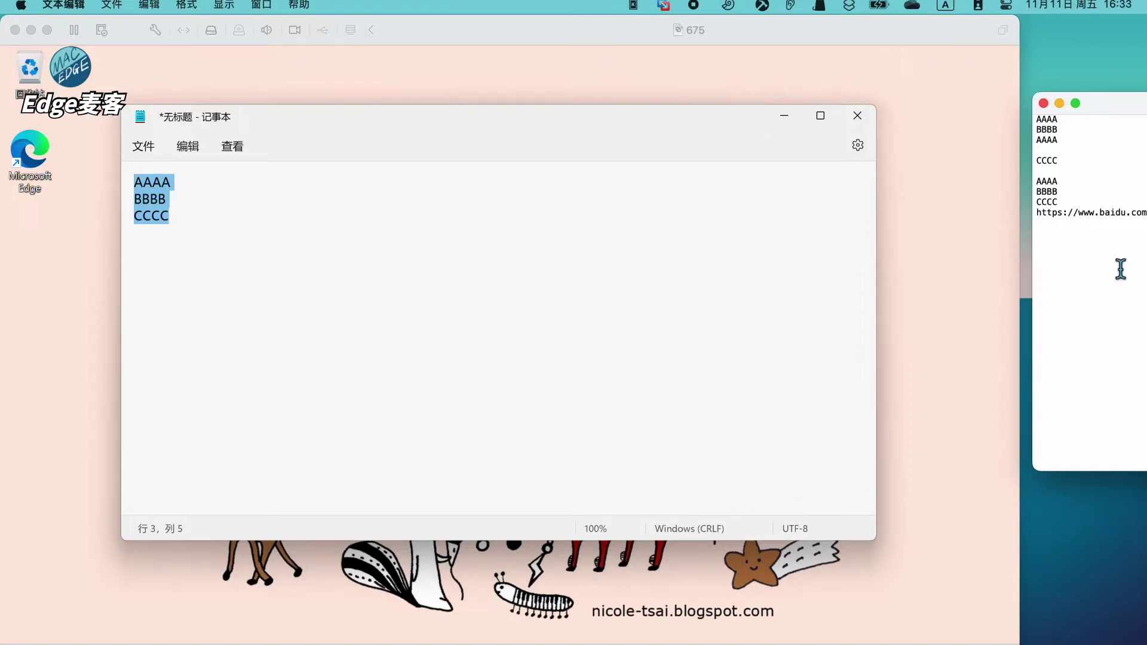
pyautogui.moveTo(1037, 214); pyautogui.dragTo(1144, 224)
pyautogui.press('super+c')
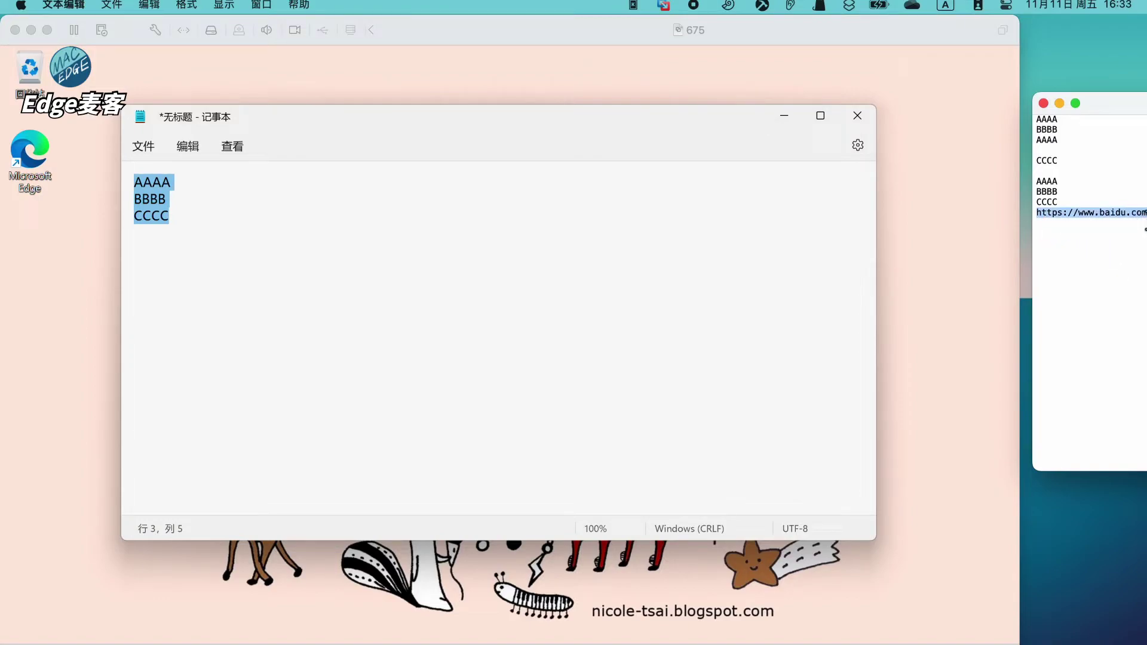
pyautogui.click(633, 7)
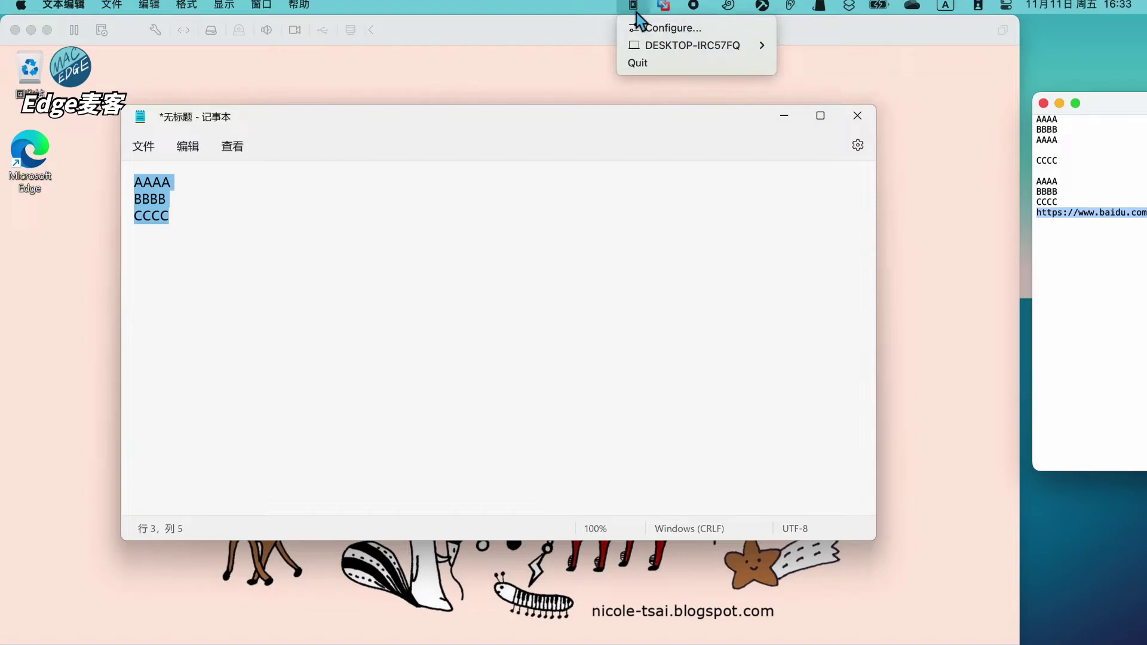
pyautogui.moveTo(653, 46)
pyautogui.click(849, 66)
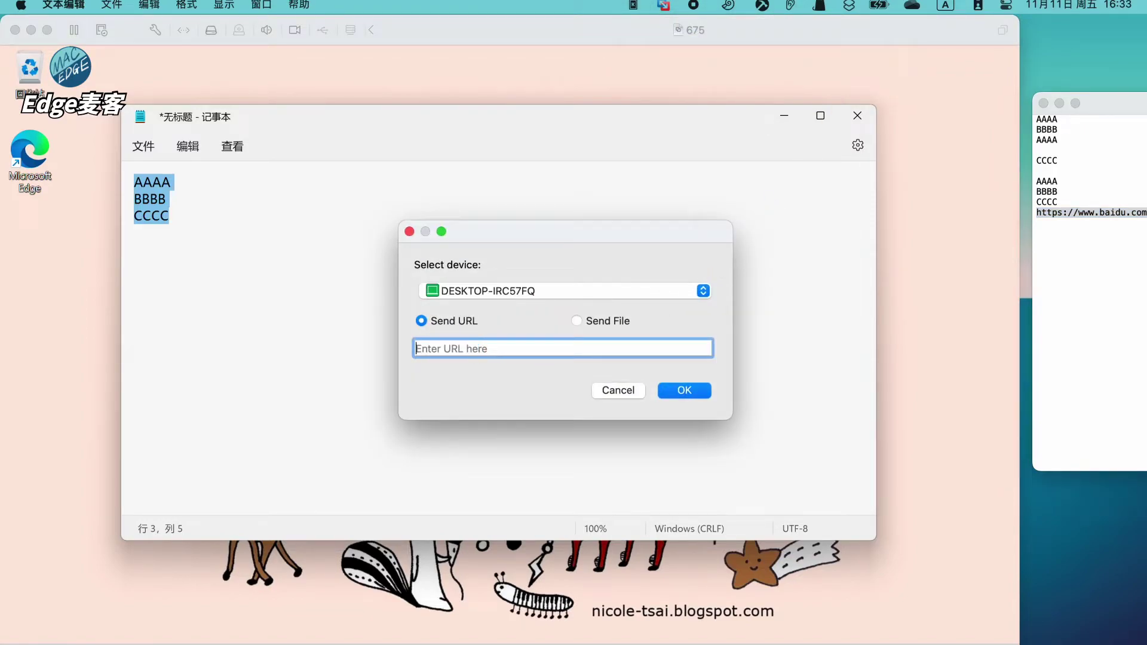
pyautogui.press('super+v')
pyautogui.click(673, 392)
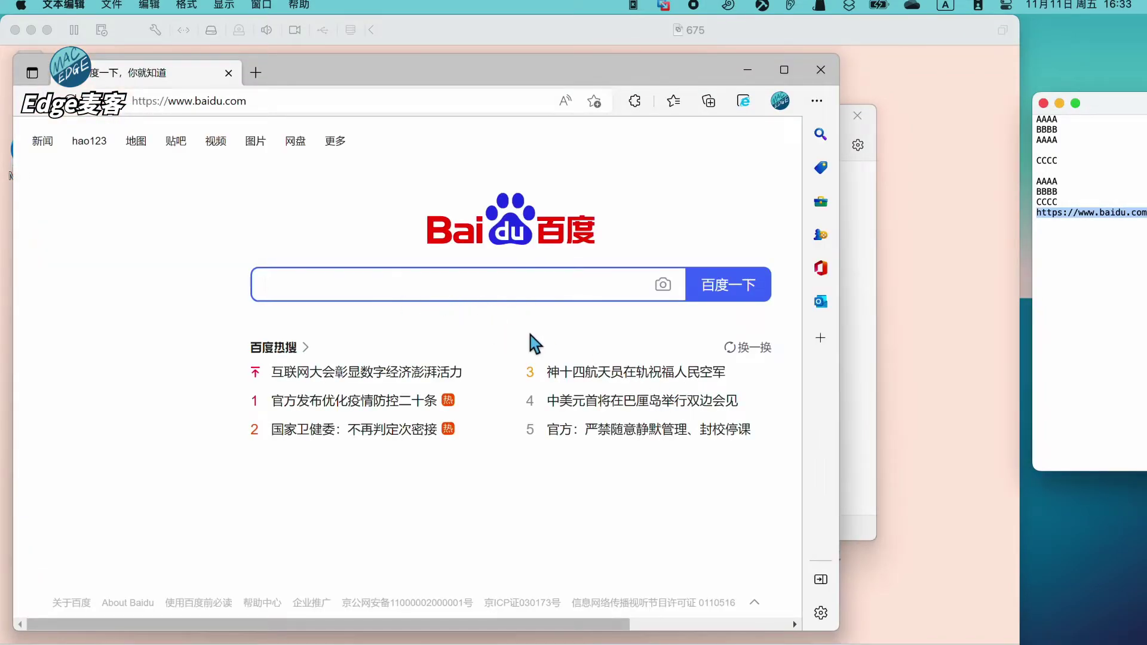
pyautogui.click(74, 30)
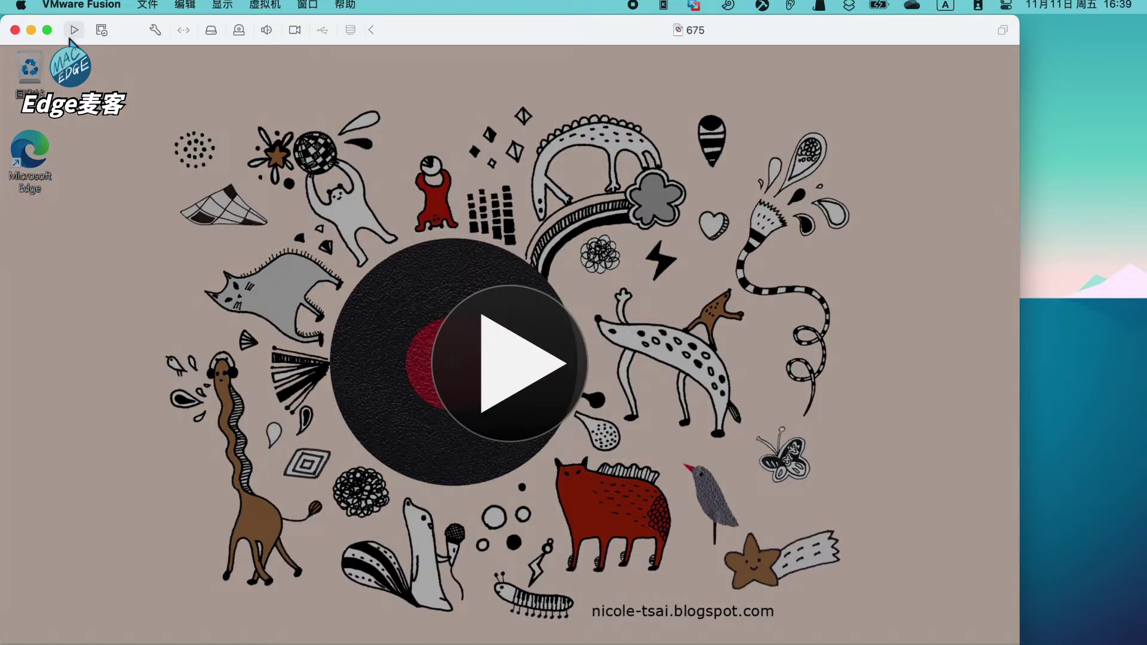
# Close the suspended VM window and refresh the device list in KDE Connect's configuration.
pyautogui.click(15, 30)
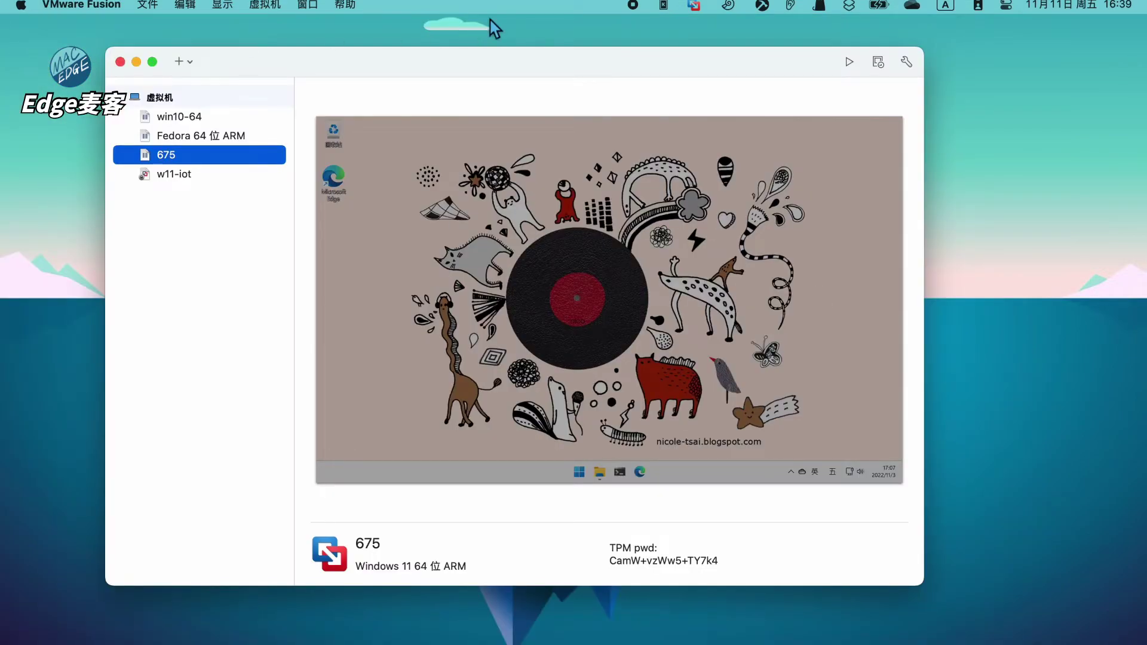
pyautogui.click(664, 5)
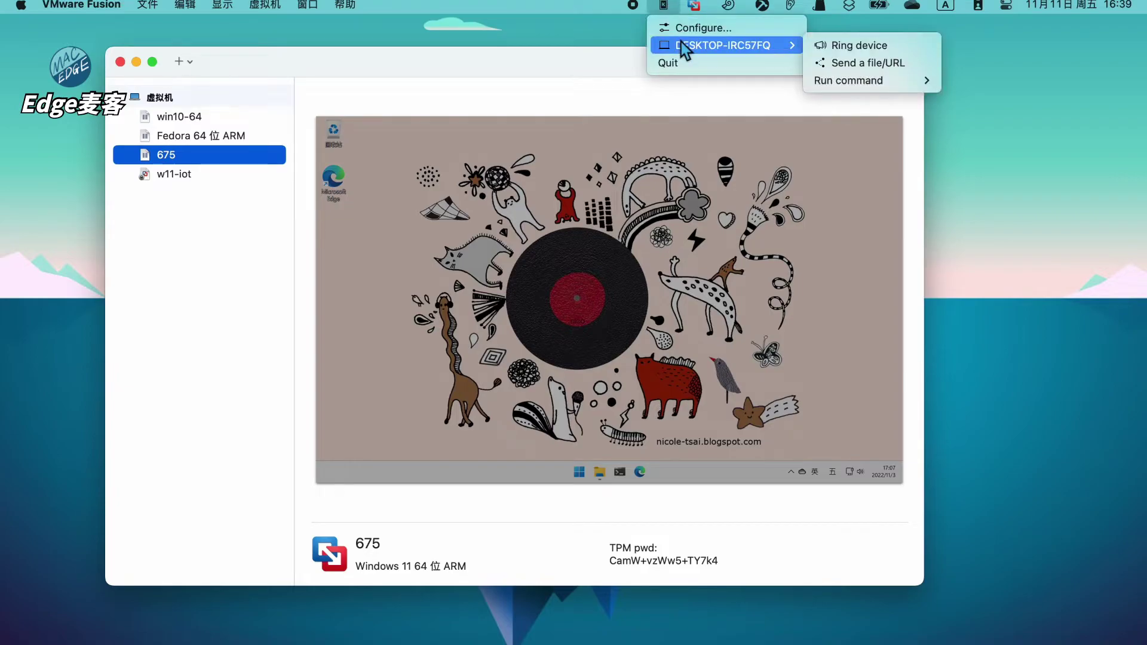
pyautogui.click(693, 28)
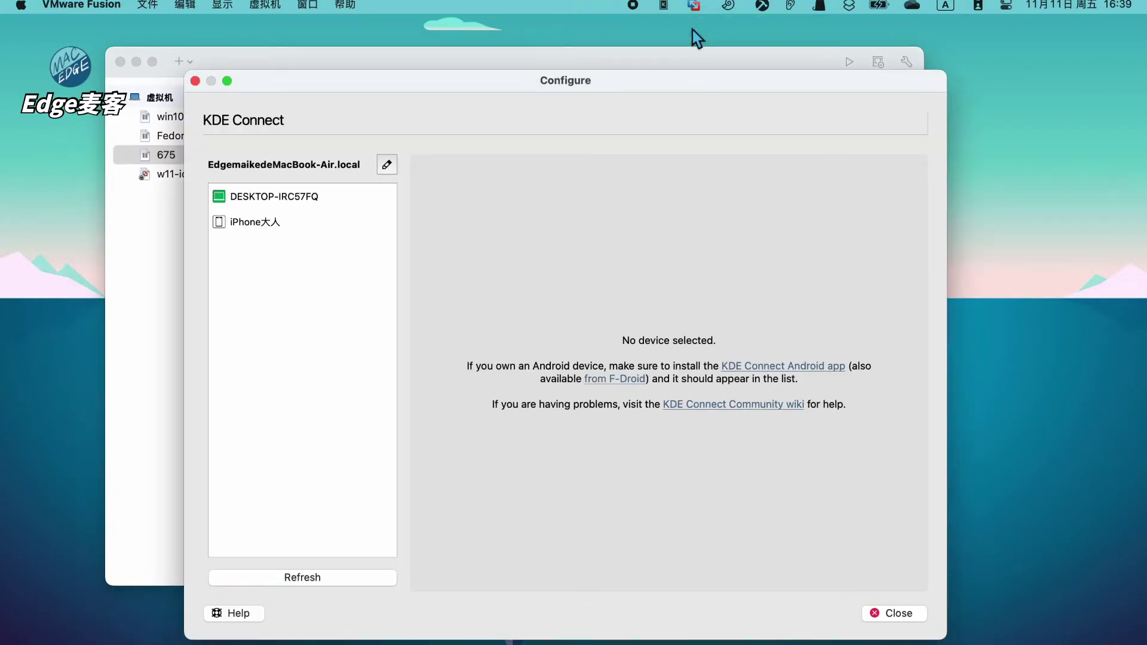
pyautogui.click(274, 580)
pyautogui.click(281, 582)
pyautogui.click(195, 81)
# Quit KDE Connect on the Mac and relaunch the kdeconnect-indicator via Spotlight.
pyautogui.click(663, 5)
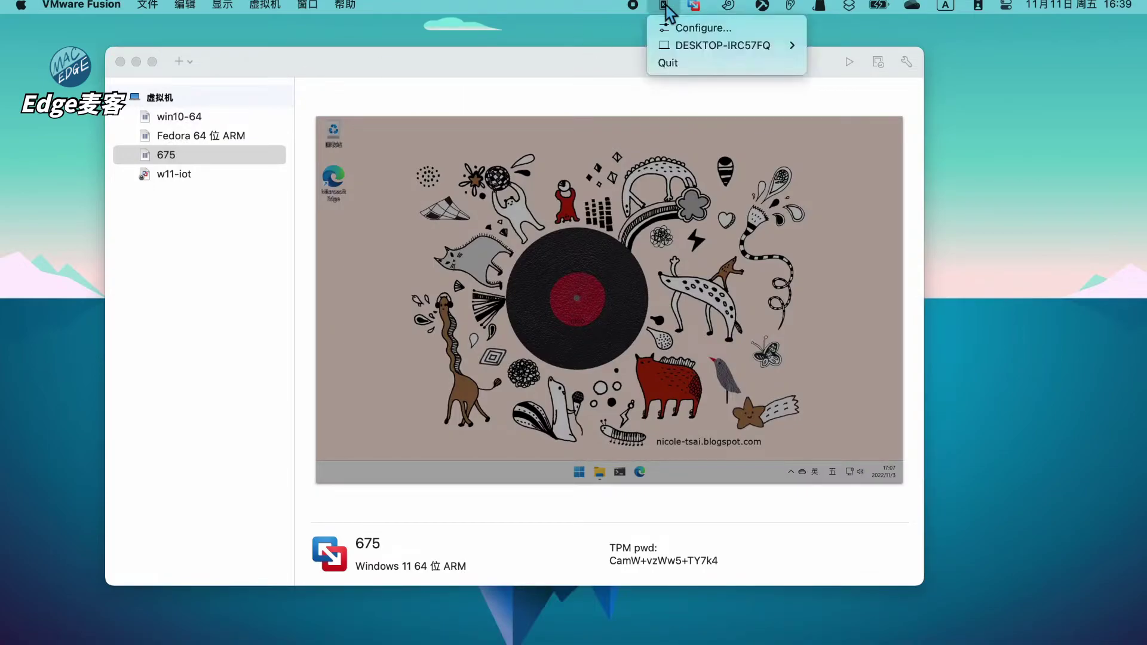
pyautogui.click(674, 61)
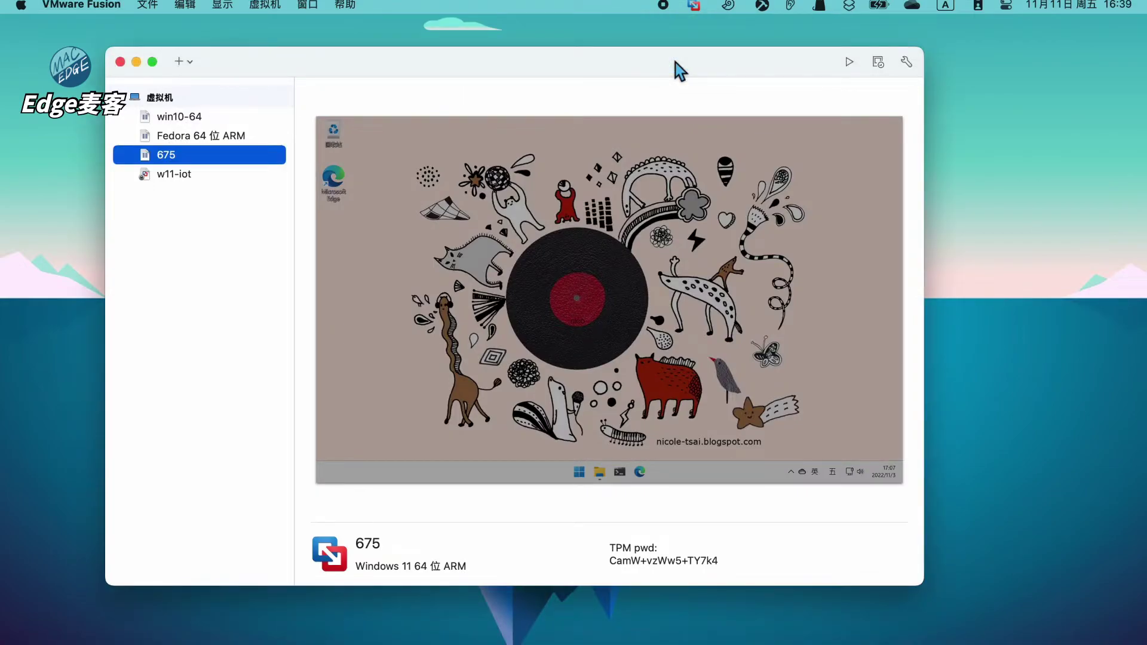
pyautogui.press('super+space')
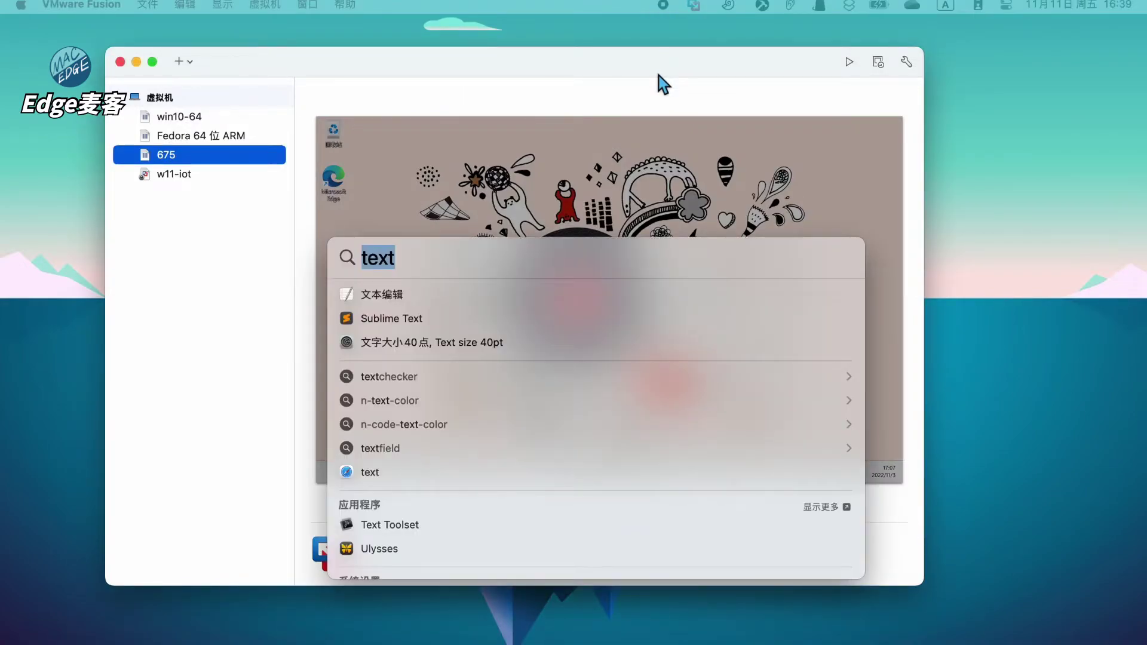
pyautogui.write('kde')
pyautogui.press('Return')
# Resume the 675 machine, open KDE Connect on Windows, and check the MacBook connection from both sides.
pyautogui.click(633, 6)
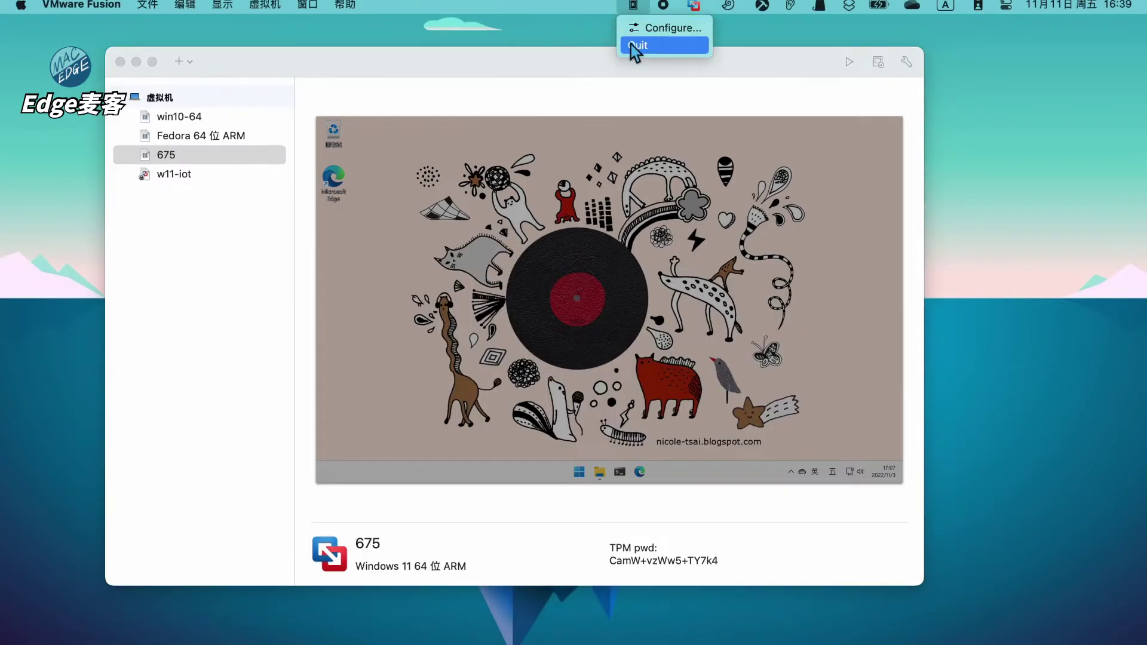
pyautogui.click(404, 125)
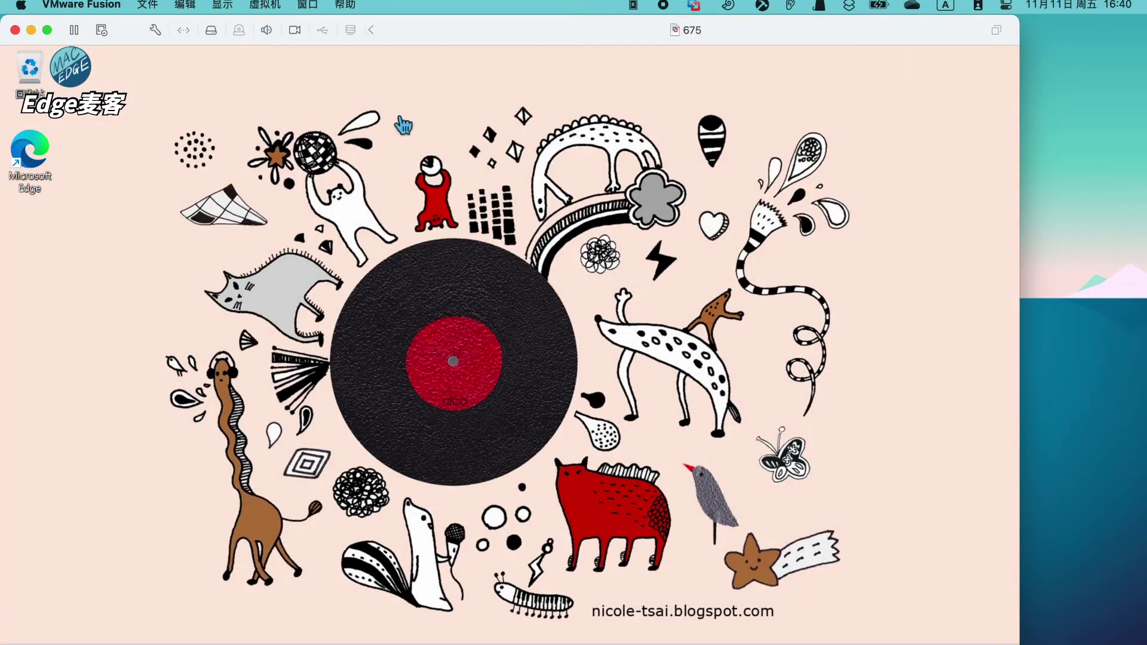
pyautogui.click(842, 619)
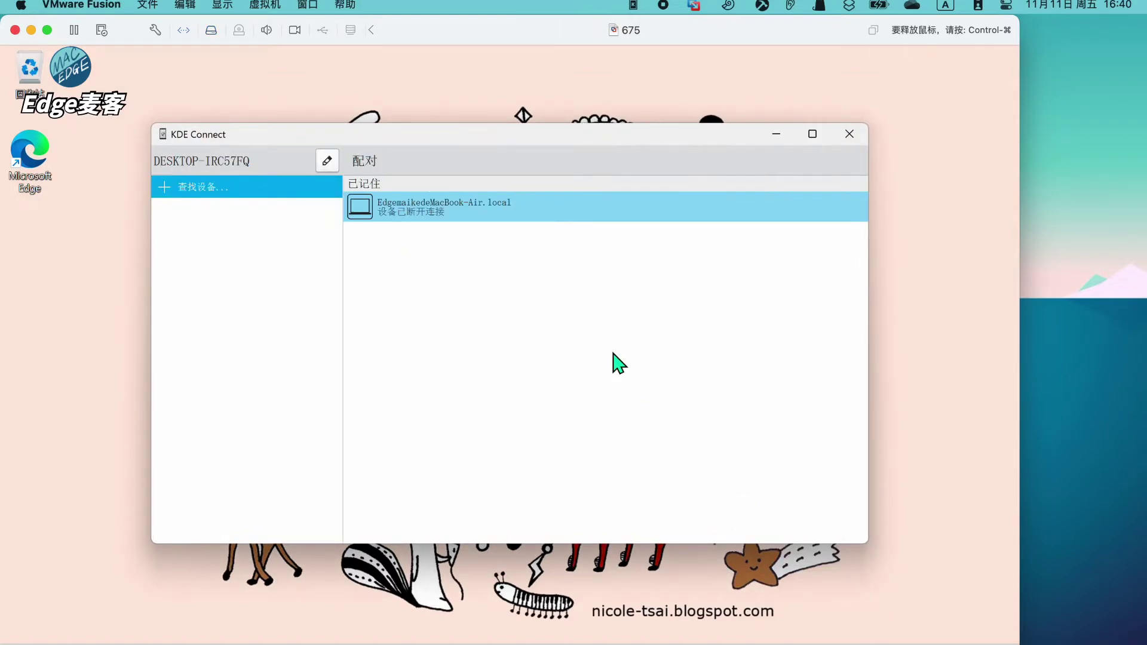
pyautogui.click(329, 171)
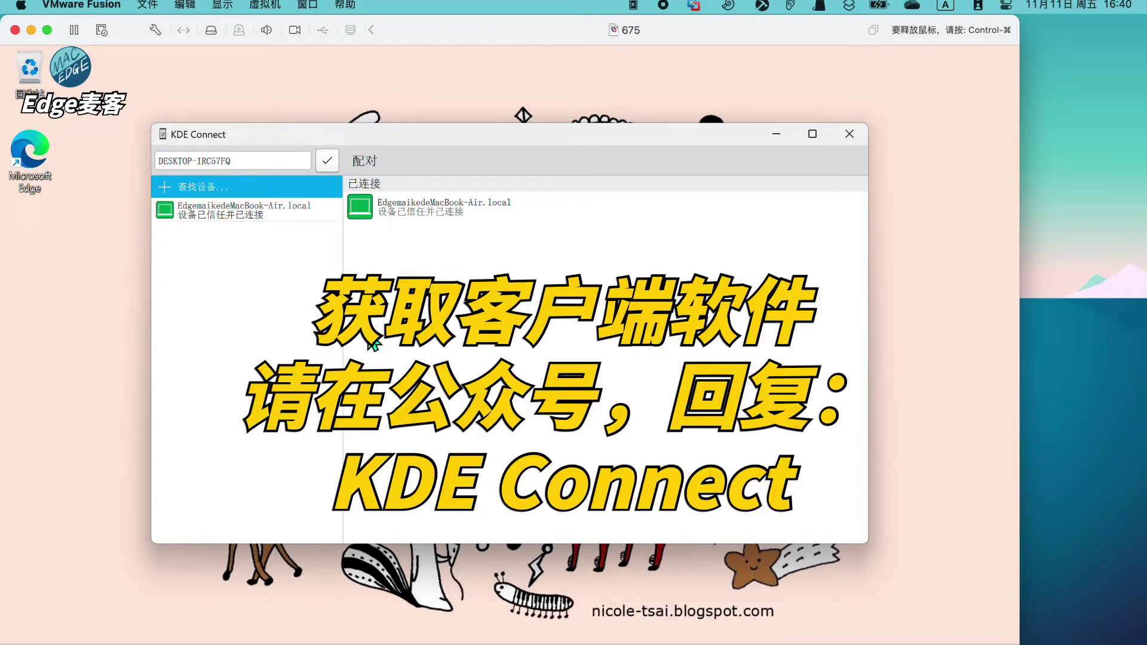
pyautogui.click(633, 5)
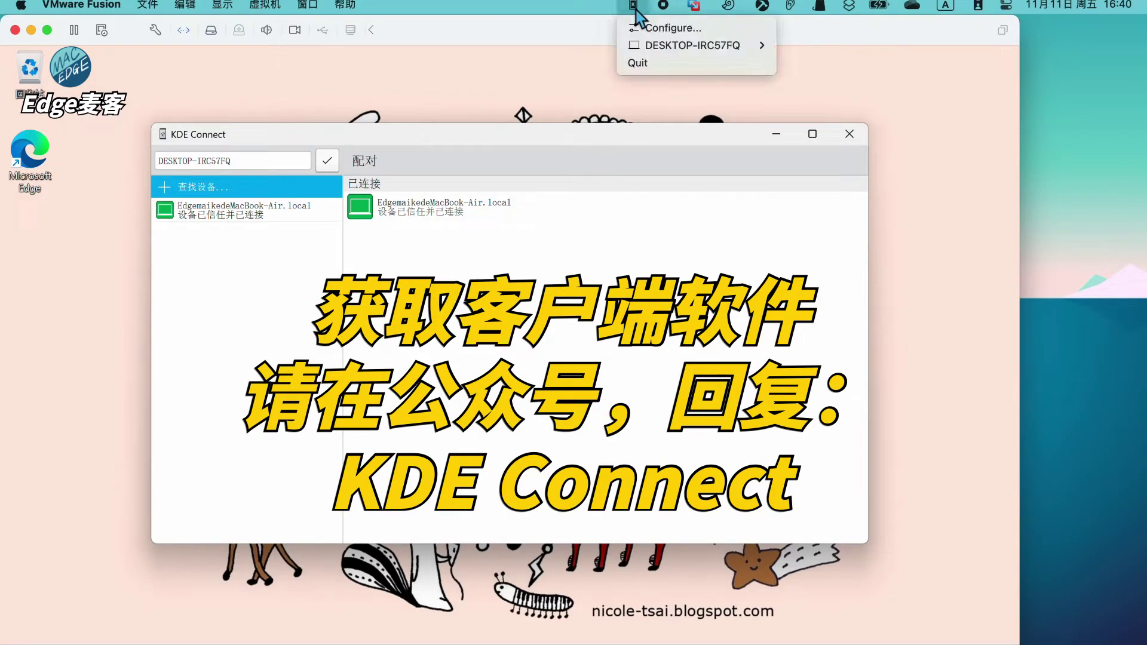
pyautogui.click(501, 102)
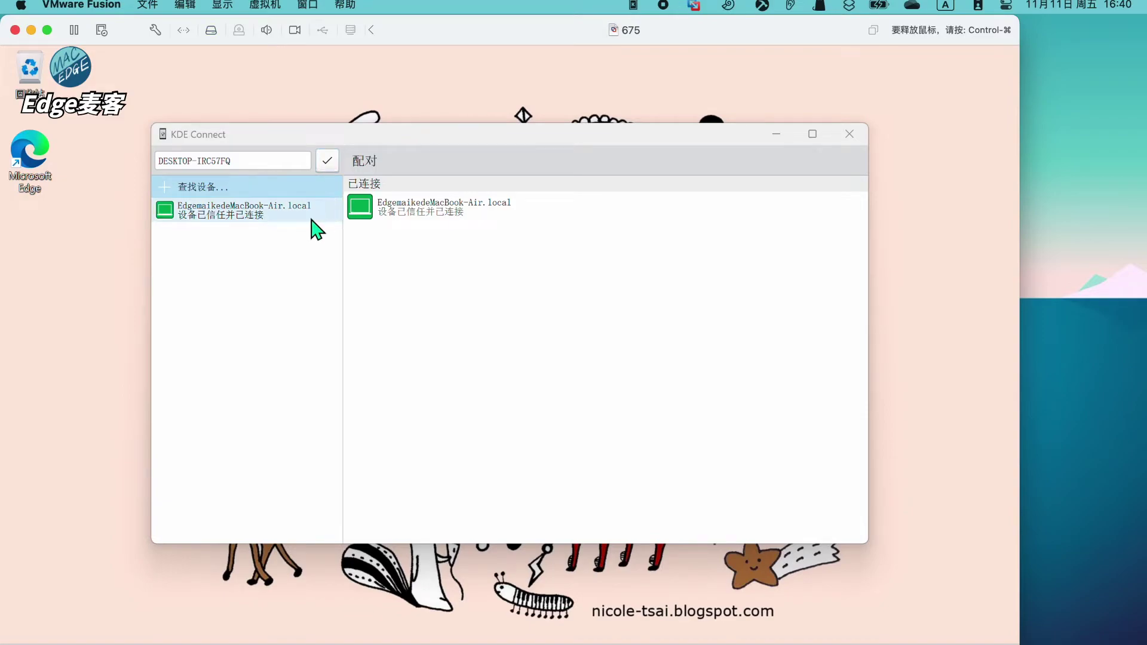
pyautogui.click(476, 268)
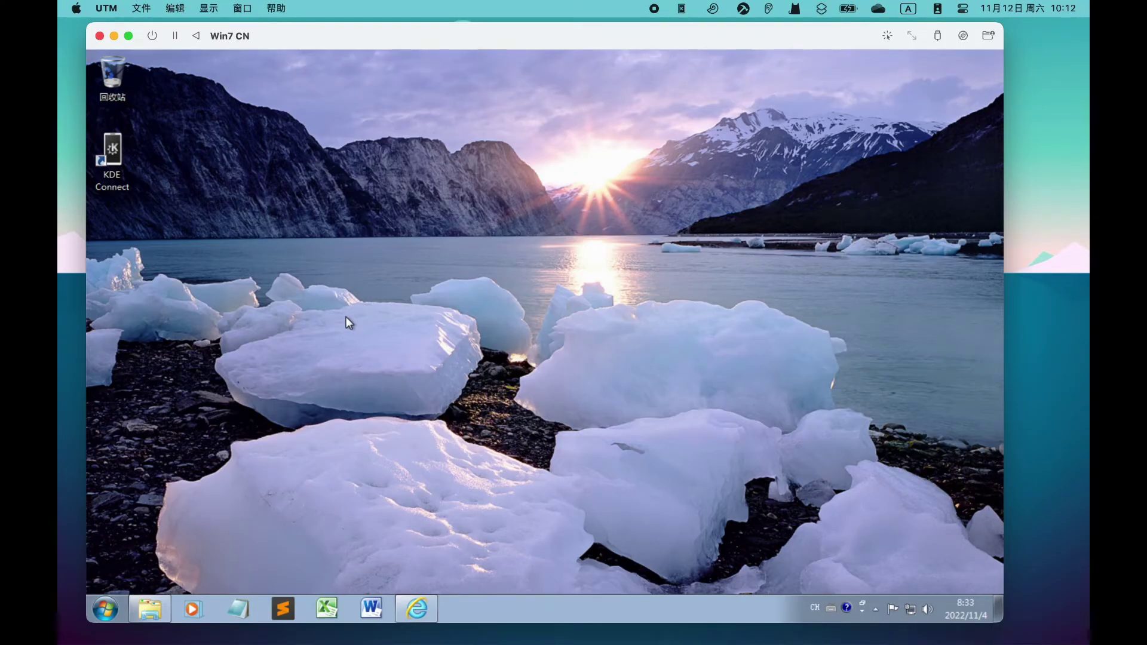
# Type 可能这里能复制吧 in a new Notepad note with the Chinese IME and copy it via 编辑 > 复制.
pyautogui.click(237, 610)
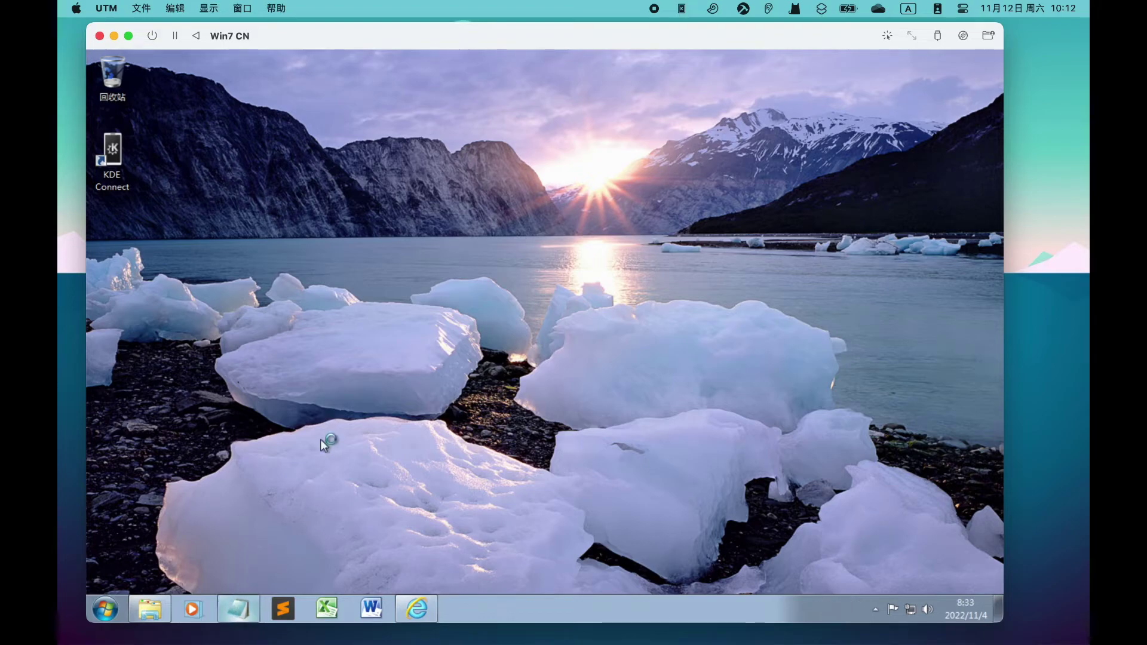
pyautogui.hotkey('ctrl', 'space')
pyautogui.write('sk可能这里')
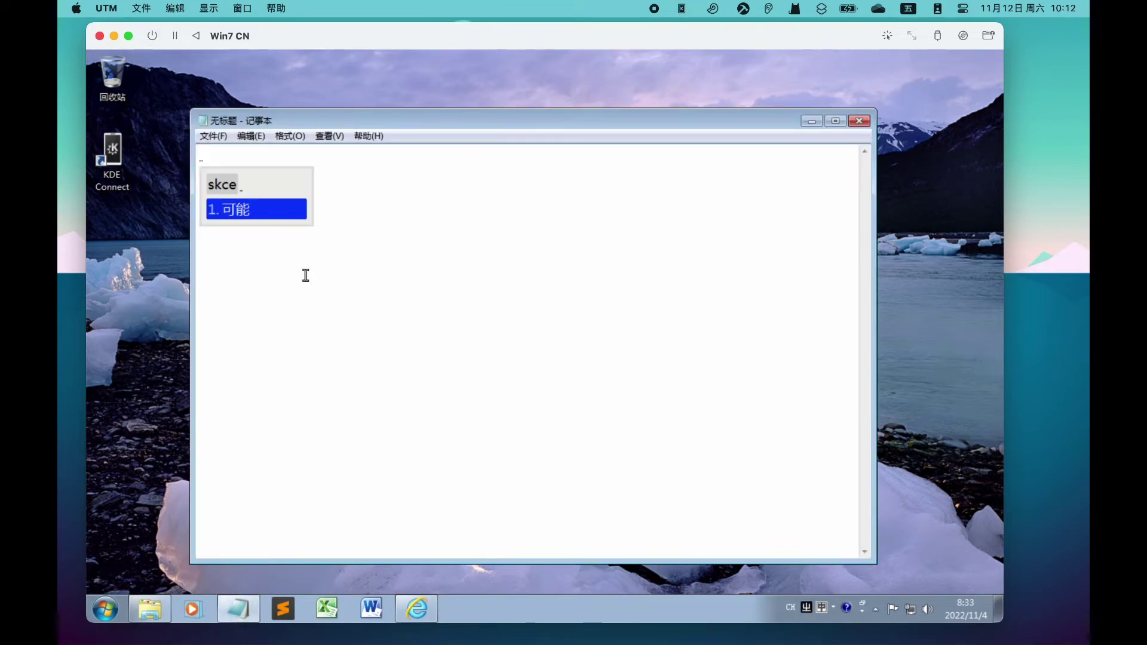
pyautogui.write('能复制吧')
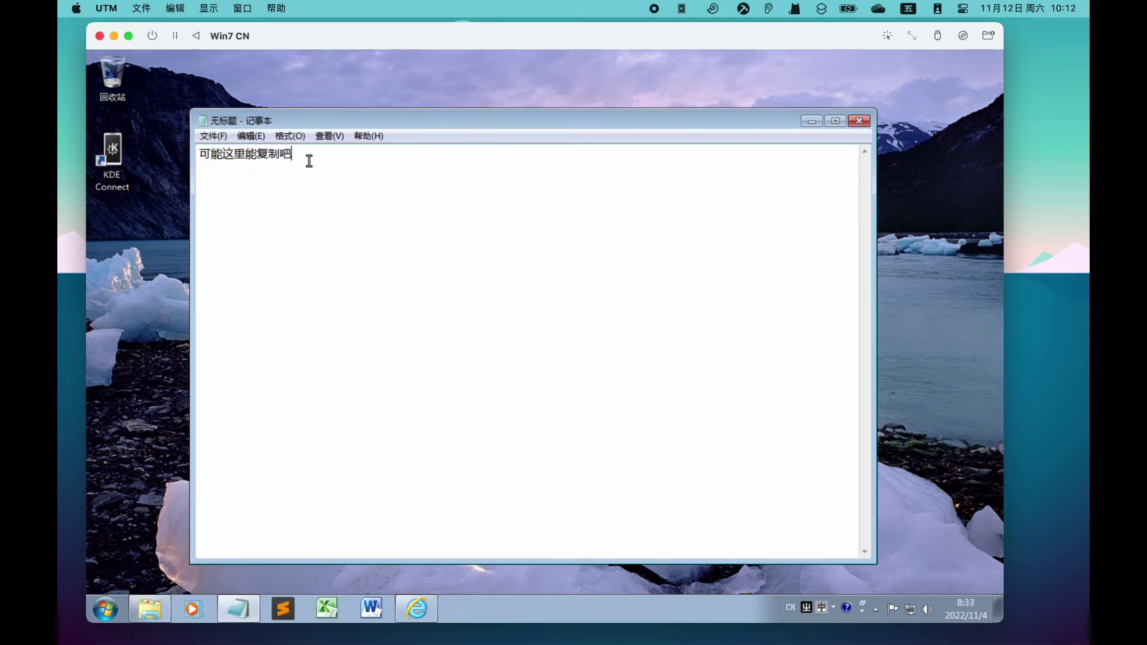
pyautogui.moveTo(310, 161); pyautogui.dragTo(193, 158)
pyautogui.press('super+c')
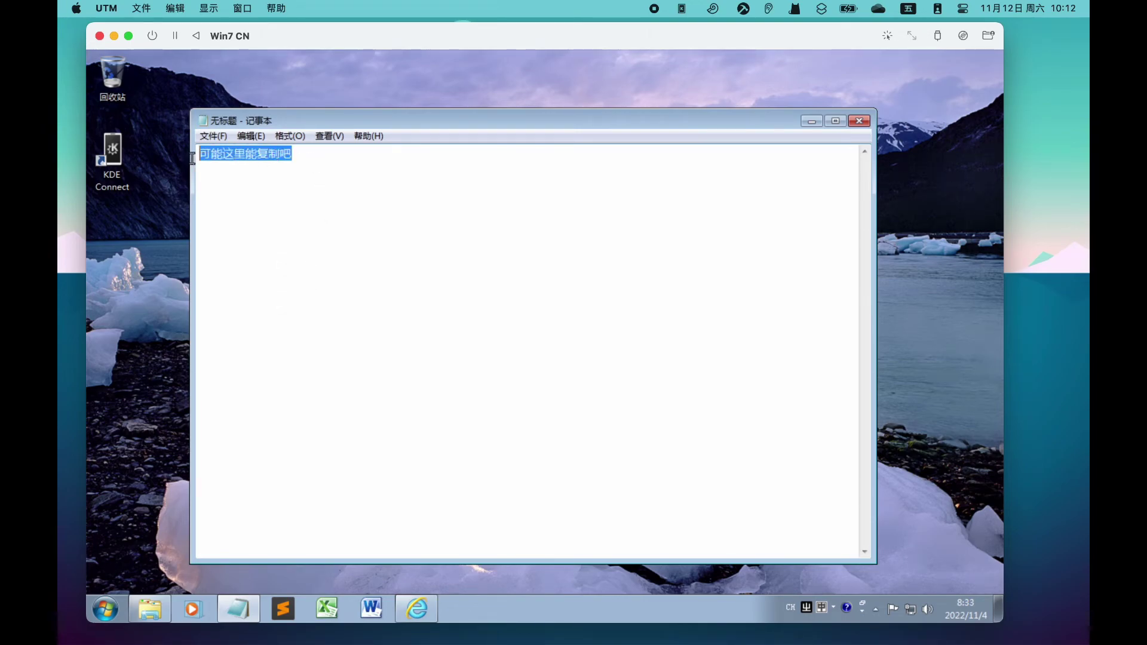
pyautogui.click(250, 136)
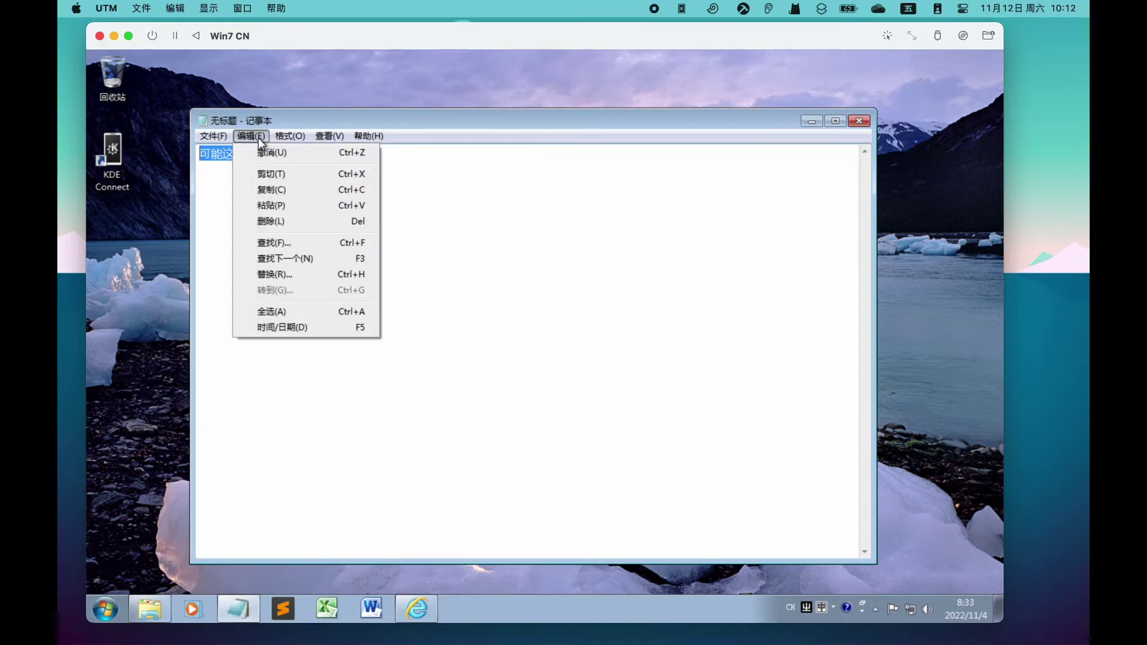
pyautogui.click(290, 190)
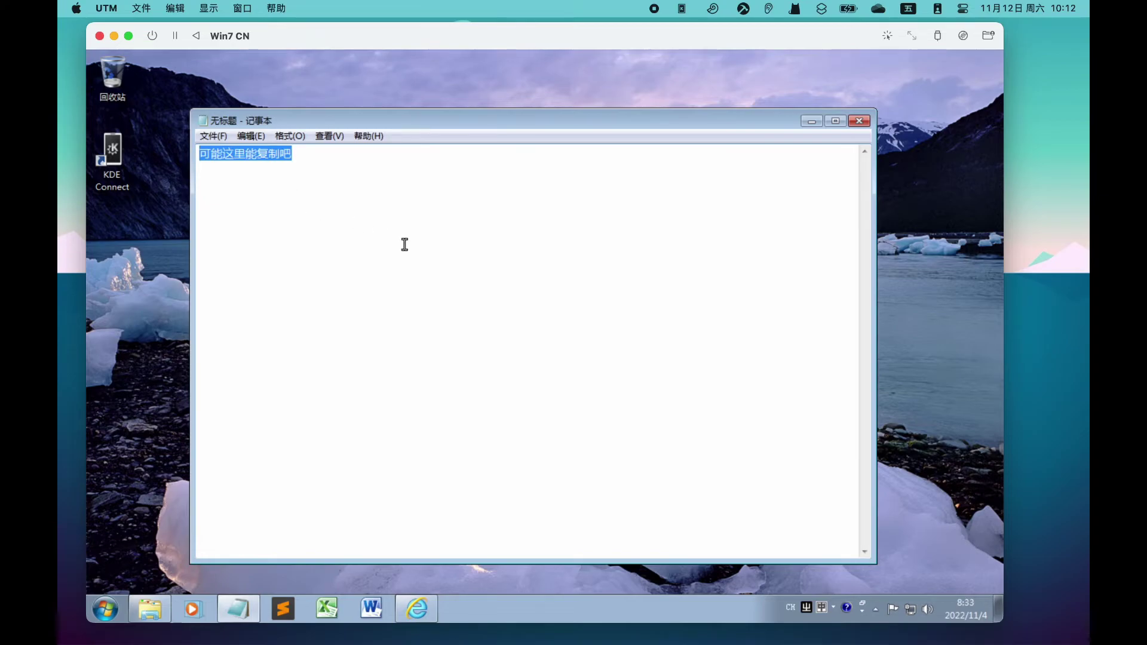
# Launch TextEdit via Spotlight and create a new blank document.
pyautogui.press('super+space')
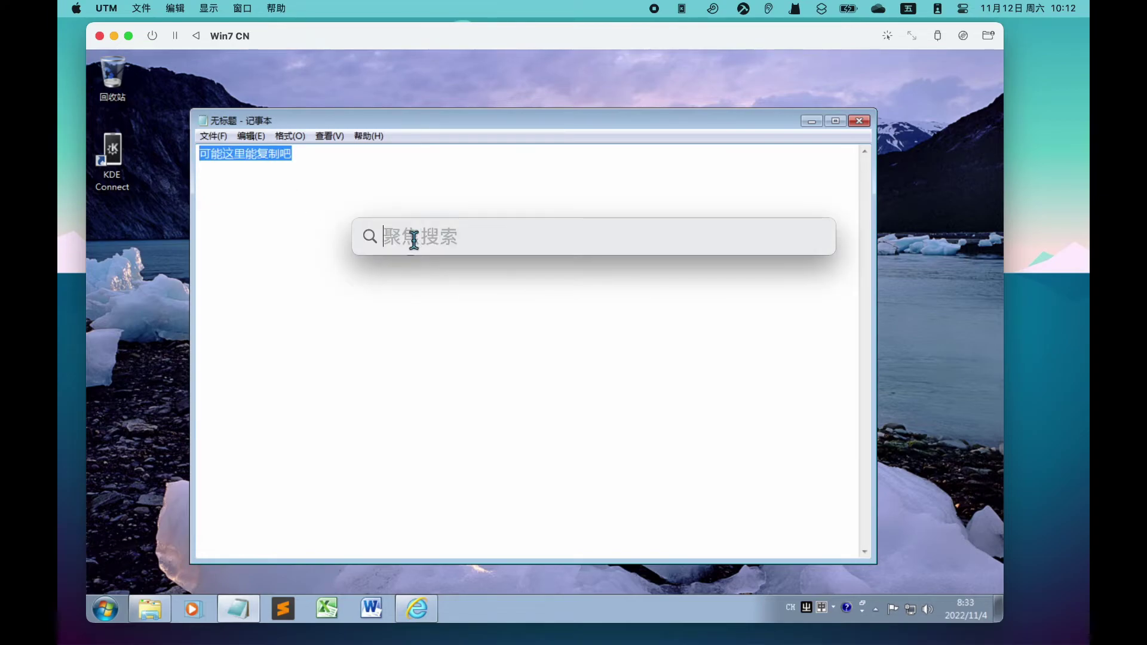
pyautogui.write('tex')
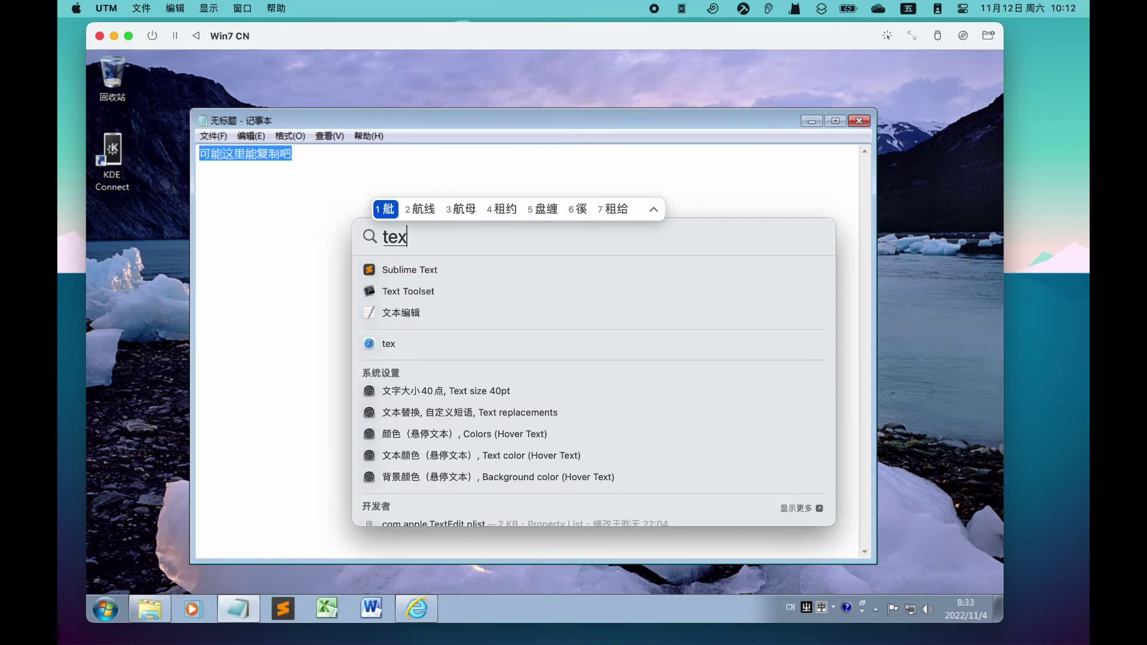
pyautogui.write('t')
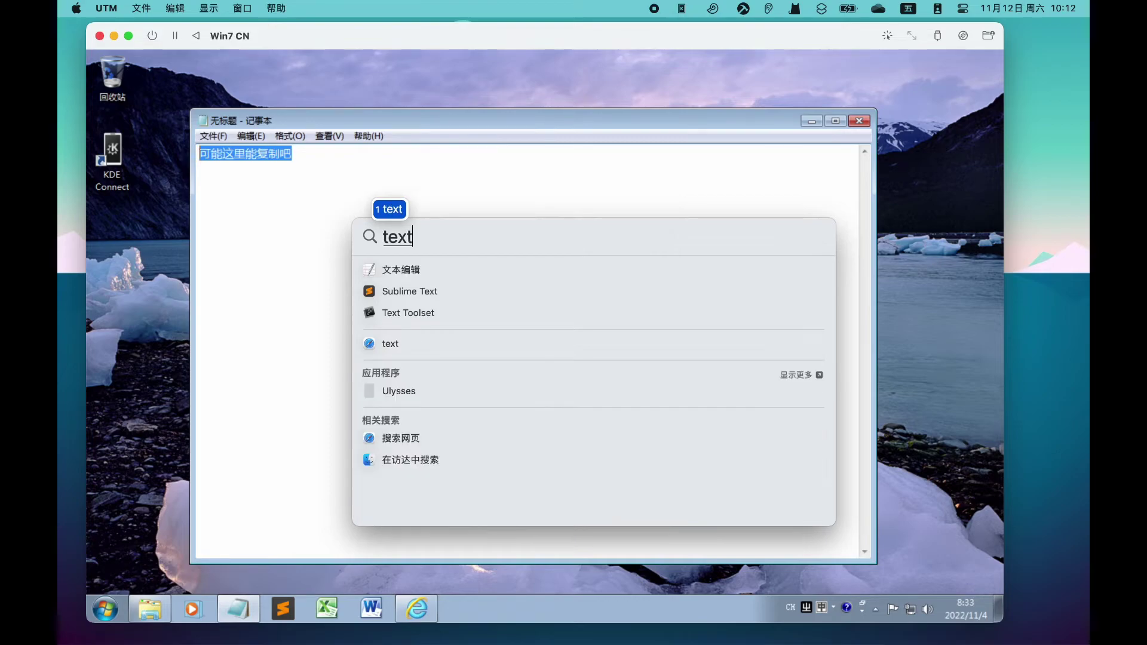
pyautogui.press('Return')
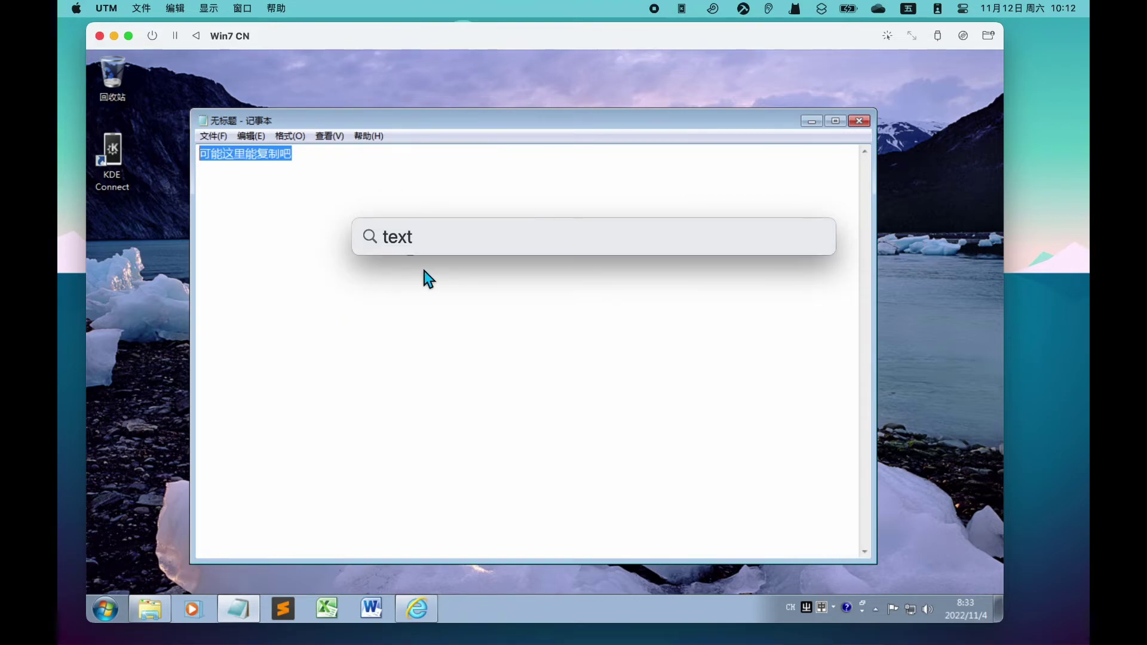
pyautogui.press('Return')
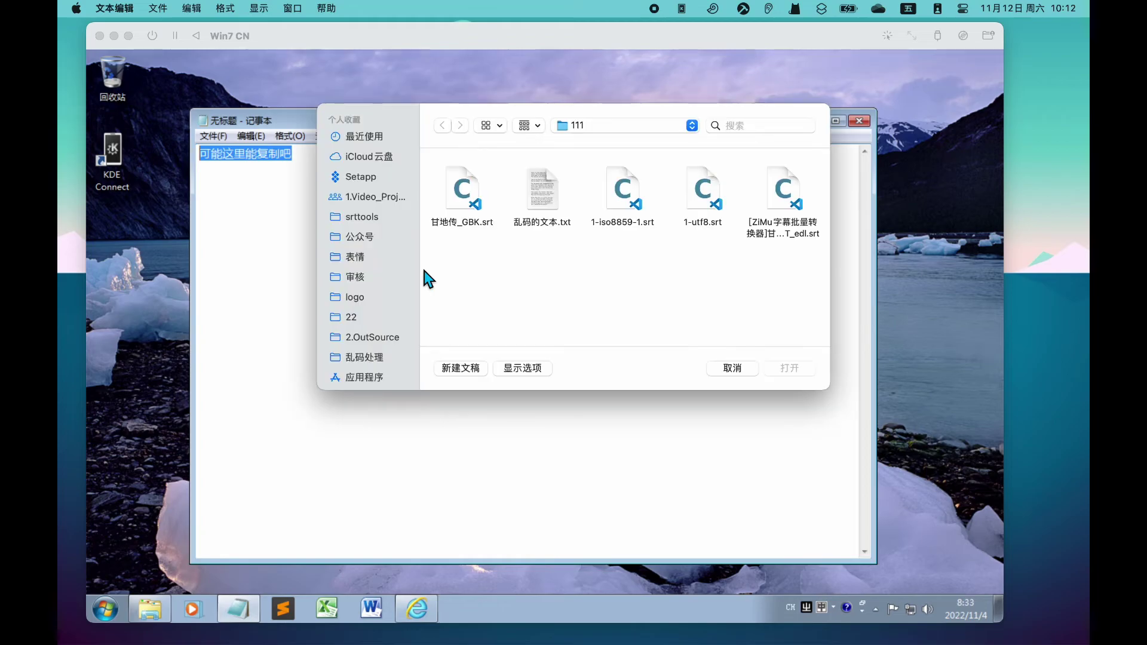
pyautogui.click(460, 366)
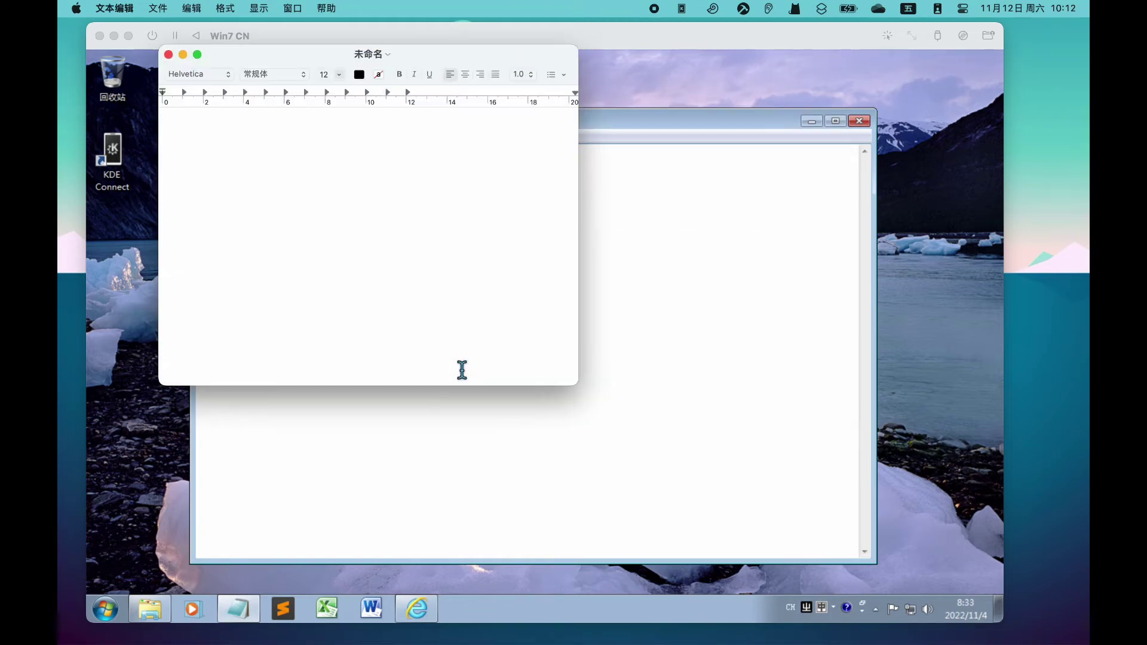
pyautogui.moveTo(325, 54); pyautogui.dragTo(520, 137)
# Make it plain text, paste 可能这里能复制吧, enlarge the font twice, and move the window aside.
pyautogui.press('super+shift+t')
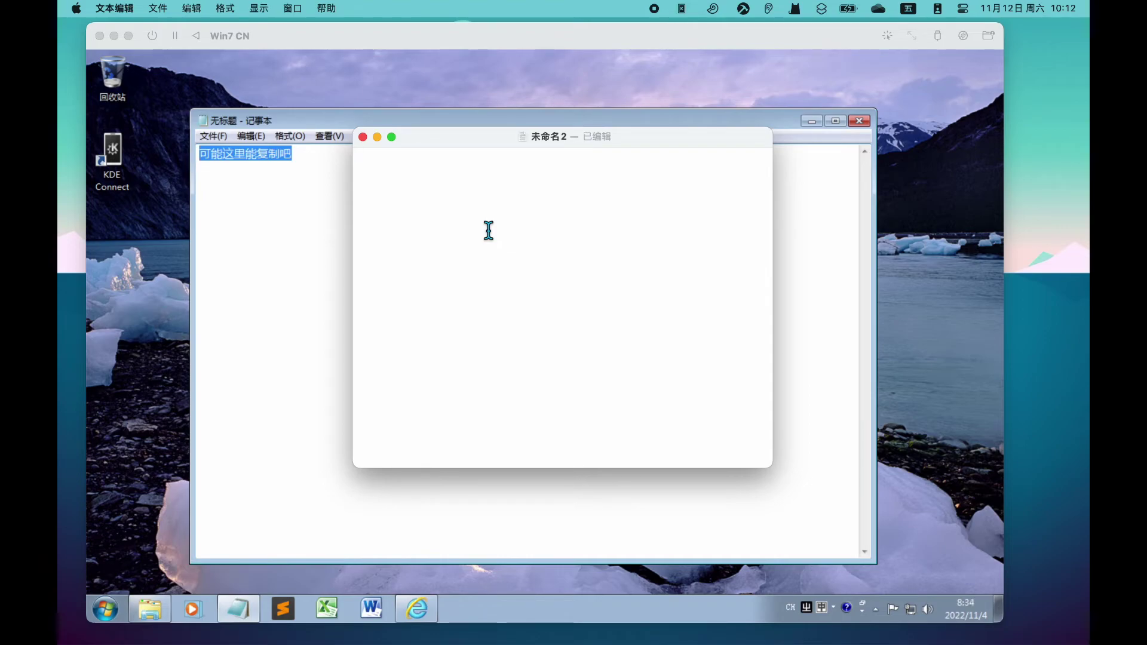
pyautogui.press('super+v')
pyautogui.press('super+plus')
pyautogui.press('super+plus')
pyautogui.press('super+plus')
pyautogui.press('super+plus')
pyautogui.press('super+plus')
pyautogui.press('super+plus')
pyautogui.press('super+plus')
pyautogui.press('super+plus')
pyautogui.press('super+plus')
pyautogui.press('super+plus')
pyautogui.press('super+plus')
pyautogui.press('super+plus')
pyautogui.press('super+plus')
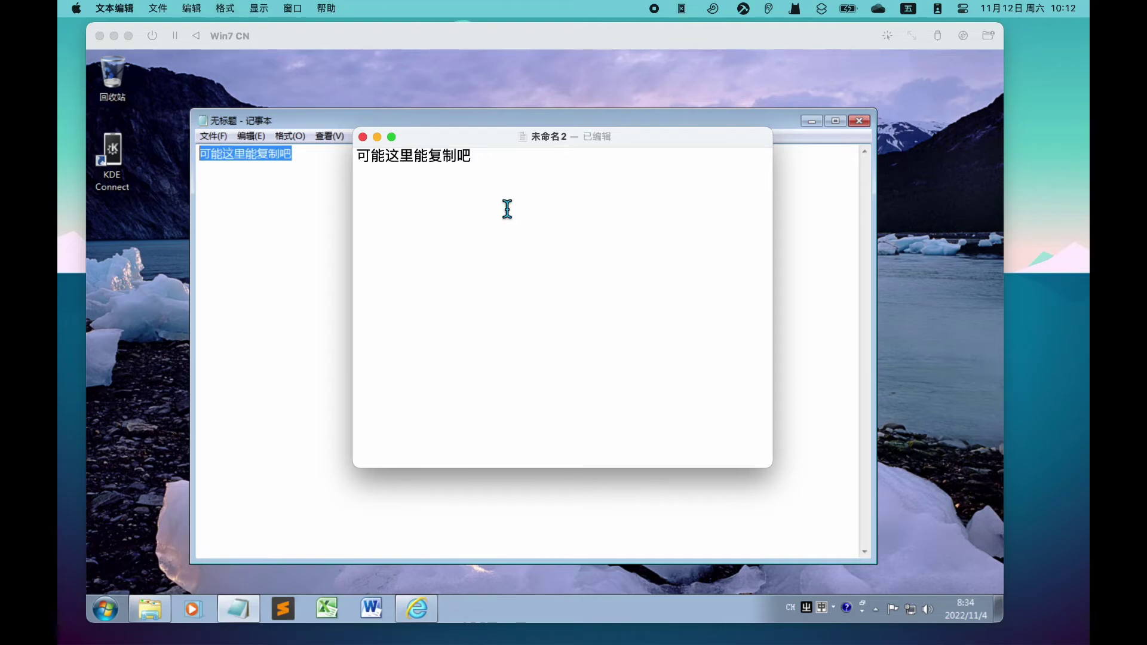
pyautogui.press('super+plus')
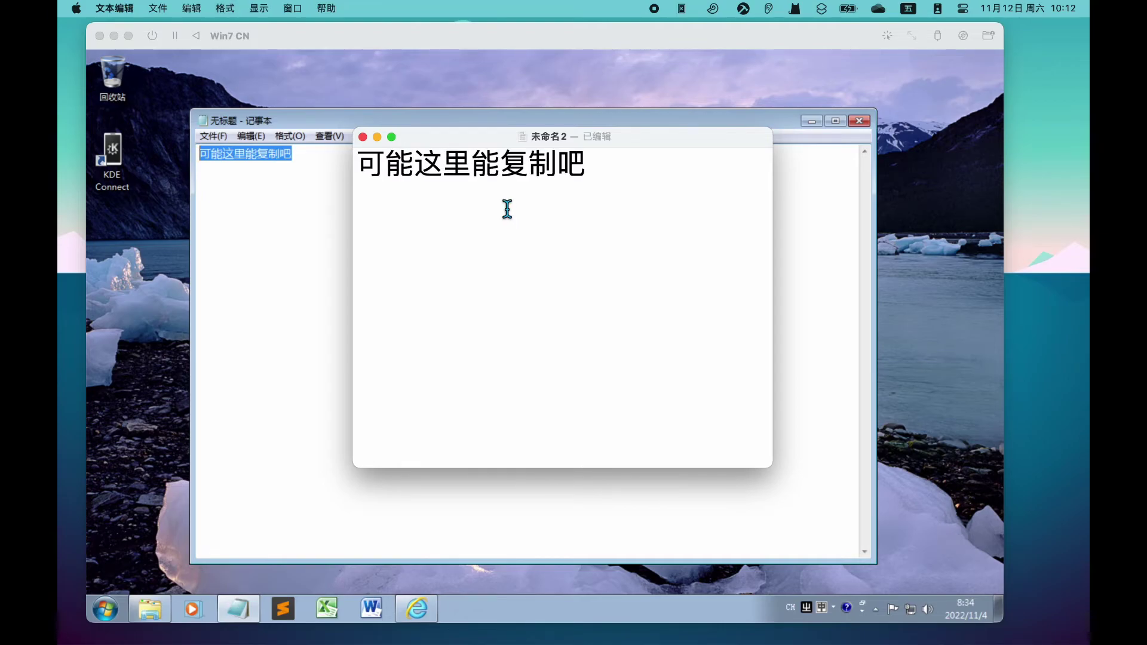
pyautogui.moveTo(472, 165); pyautogui.dragTo(585, 164)
pyautogui.moveTo(498, 139); pyautogui.dragTo(789, 127)
# In TextEdit, write the new line 再弄一行，看看能不能复制回去？ and copy it.
pyautogui.click(849, 182)
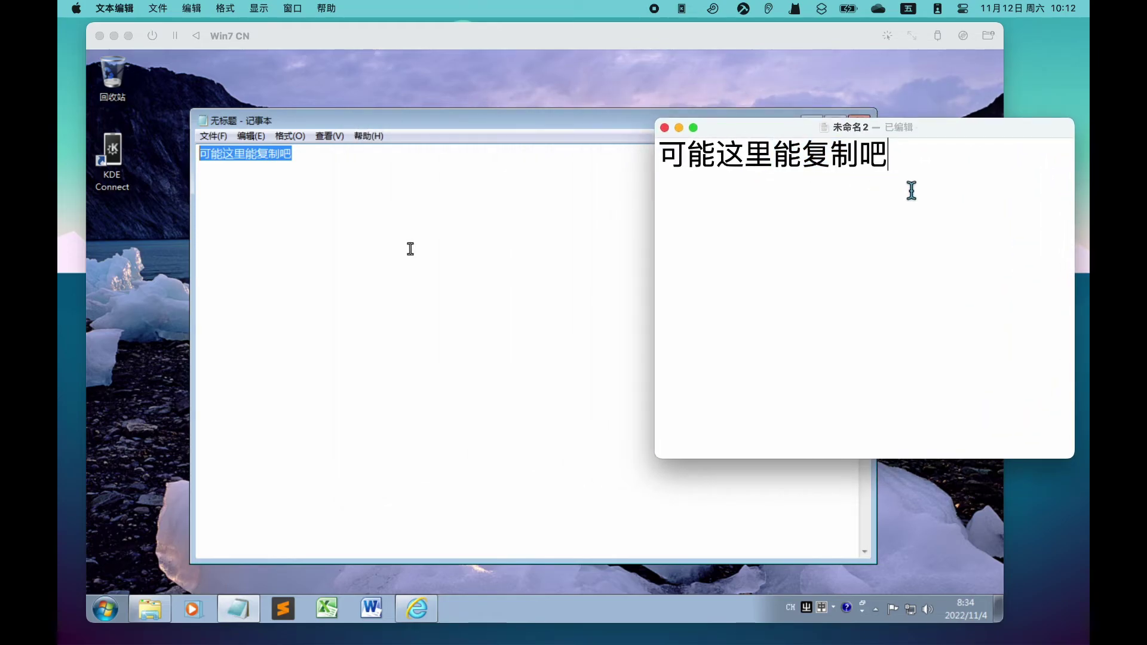
pyautogui.write('再')
pyautogui.write('弄一行，看rhf')
pyautogui.write('看能不能tj')
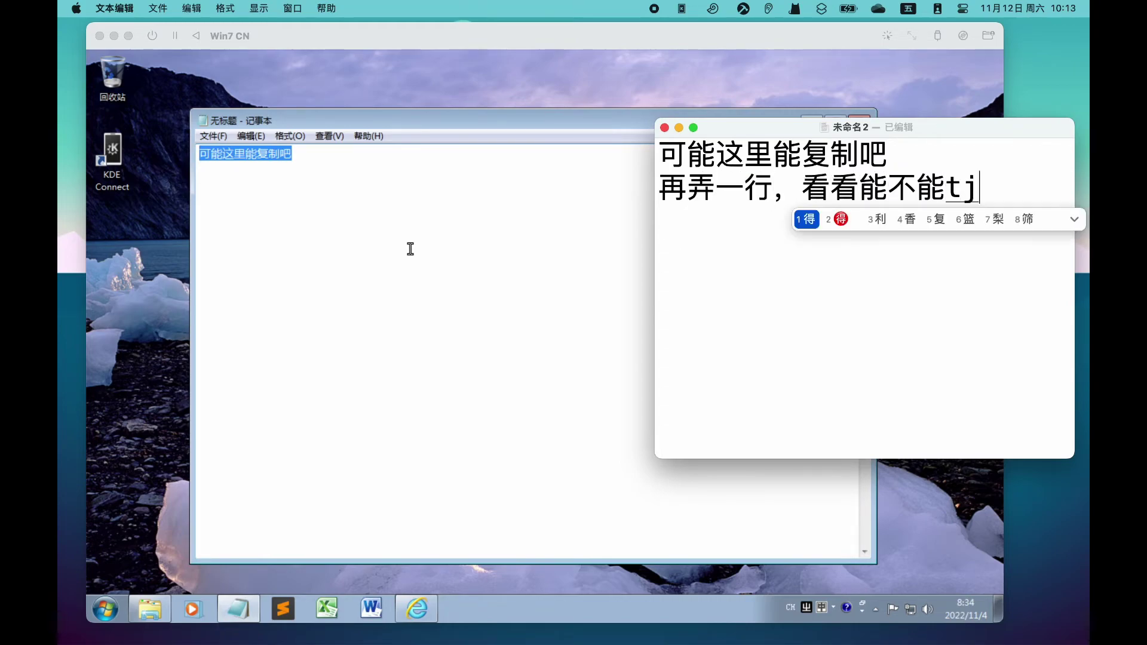
pyautogui.press('BackSpace')
pyautogui.press('BackSpace')
pyautogui.write('复制回去？')
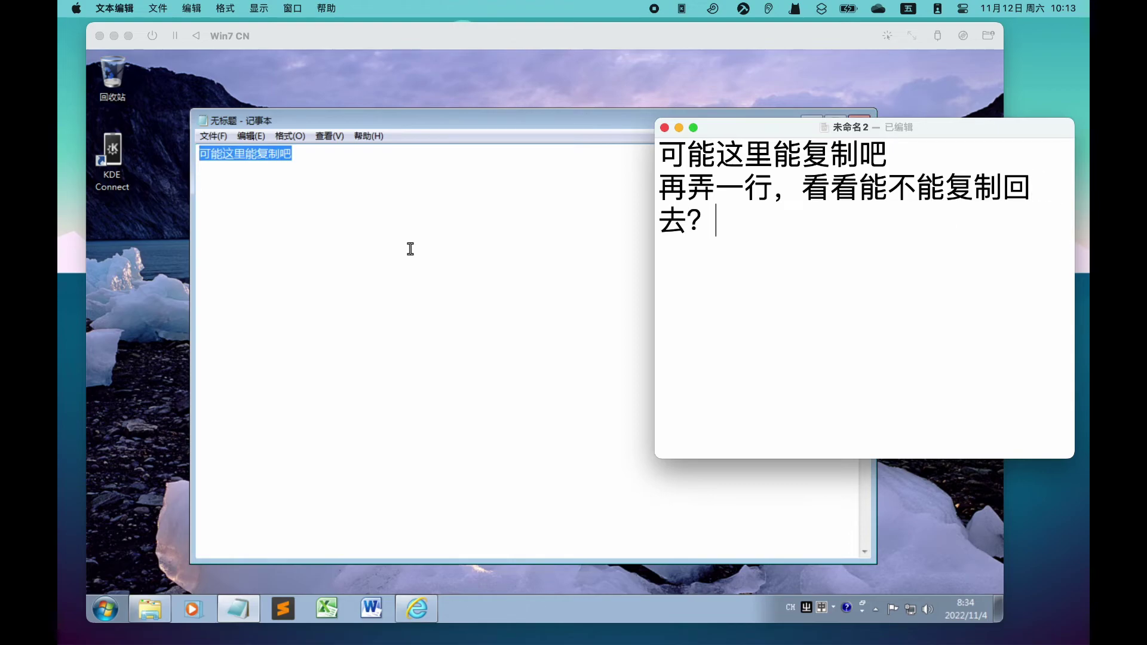
pyautogui.moveTo(726, 224); pyautogui.dragTo(661, 191)
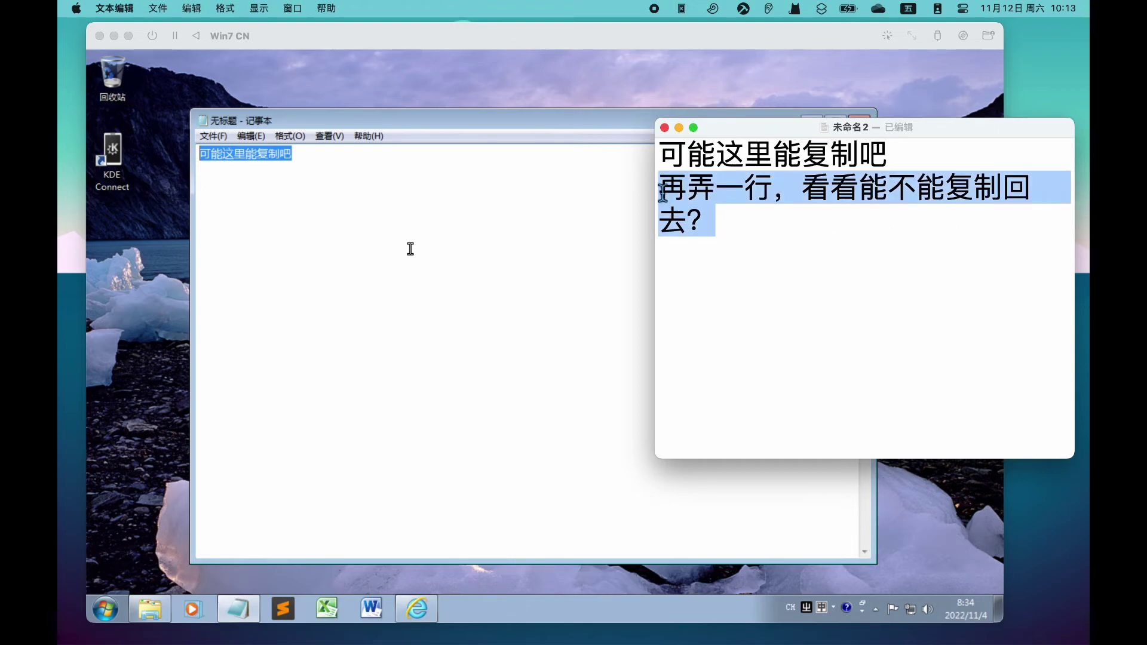
pyautogui.rightClick(679, 194)
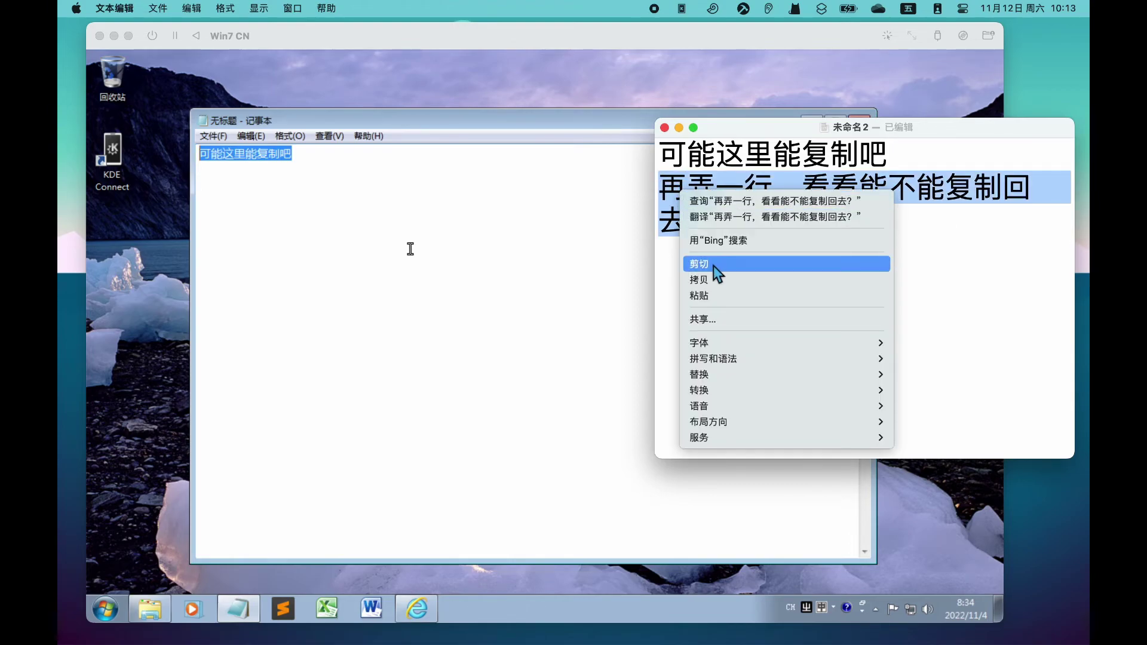
pyautogui.click(714, 283)
# Paste the copied line into the Windows 7 Notepad after its existing text.
pyautogui.click(435, 183)
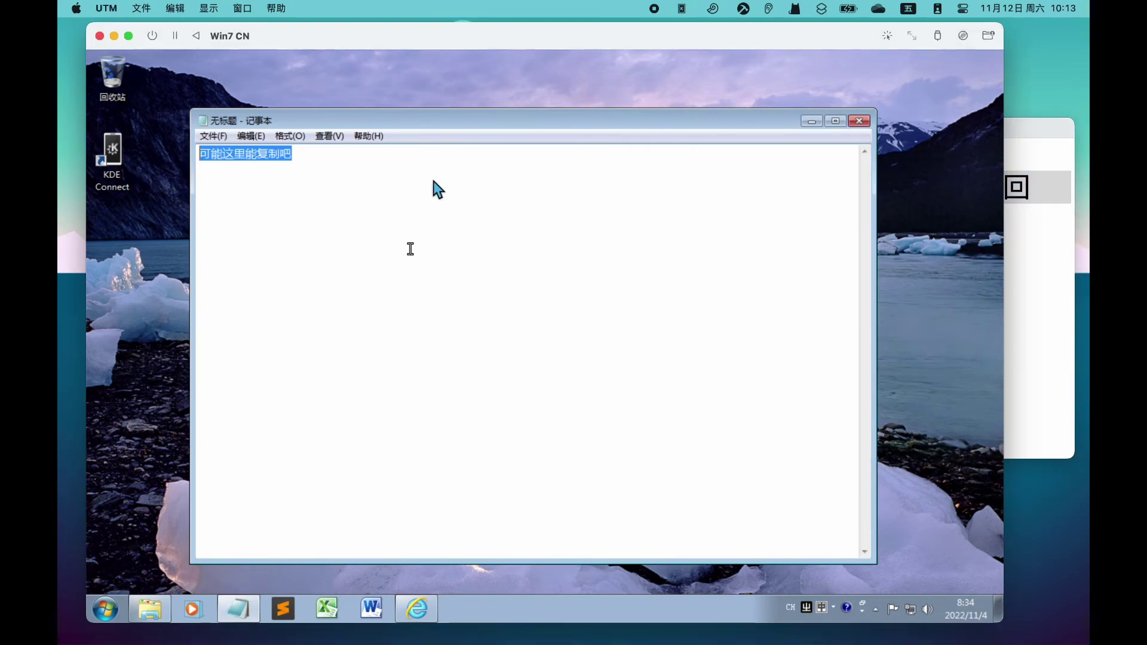
pyautogui.click(323, 166)
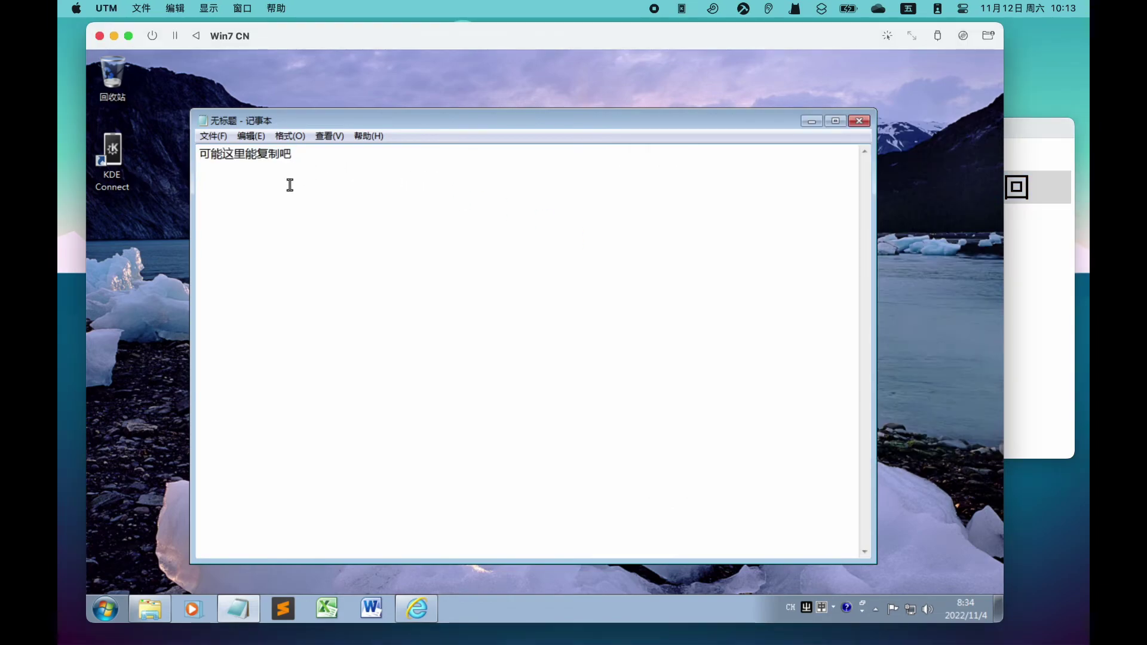
pyautogui.click(251, 137)
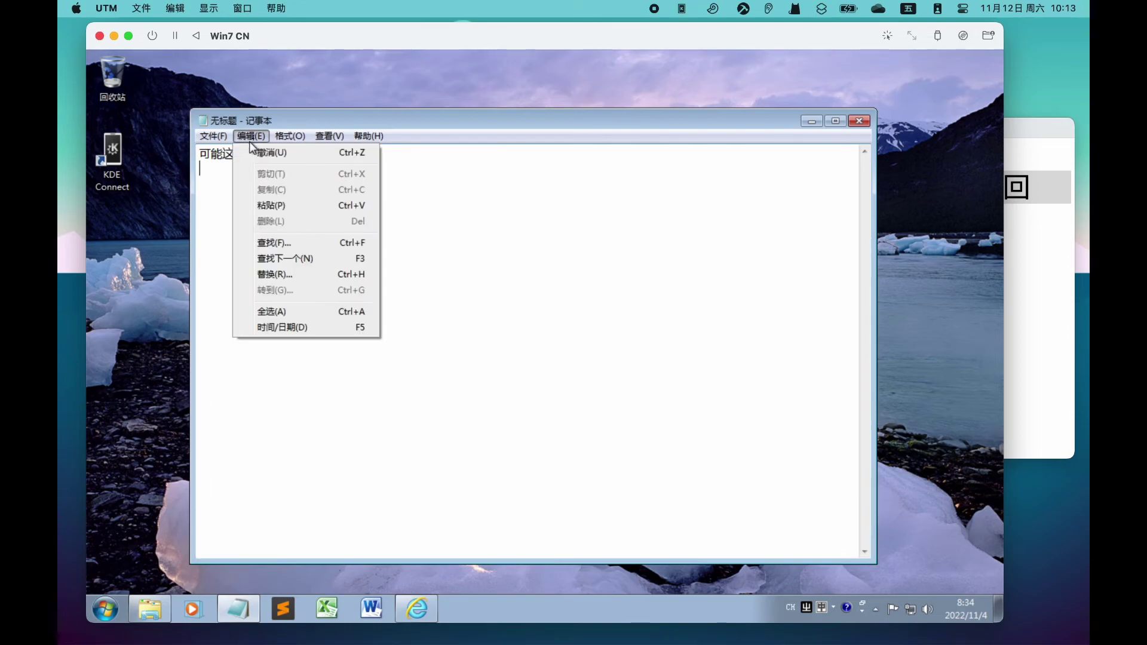
pyautogui.click(281, 206)
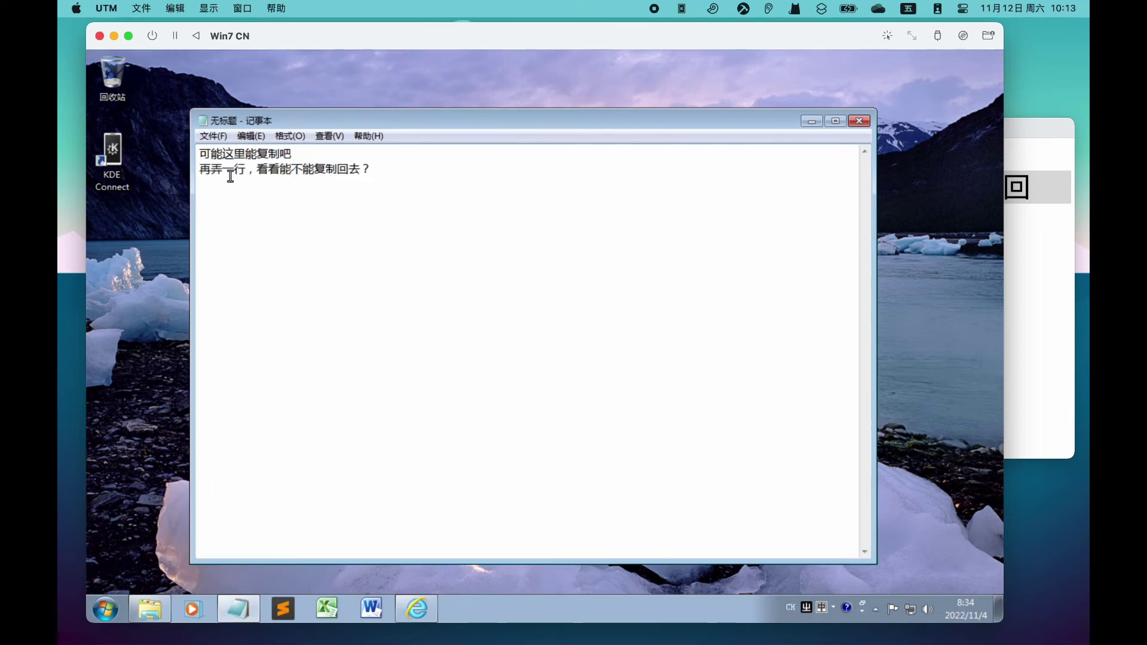
# Add two lip-licking smiling-face emojis on a new third line in TextEdit.
pyautogui.click(1023, 273)
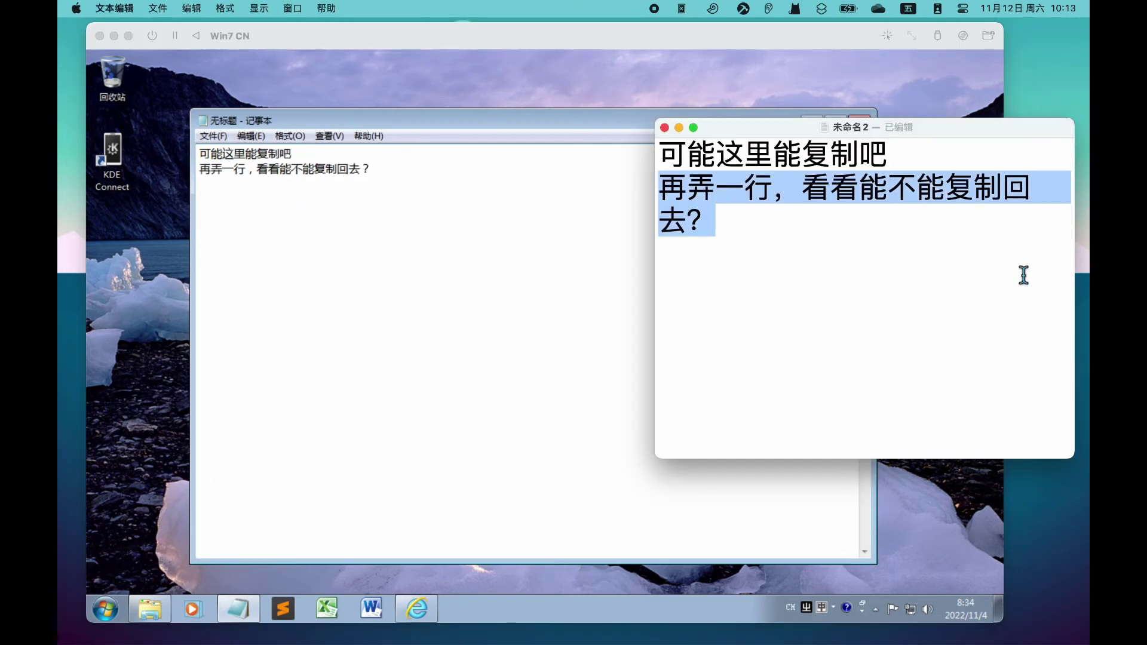
pyautogui.click(780, 258)
pyautogui.press('Return')
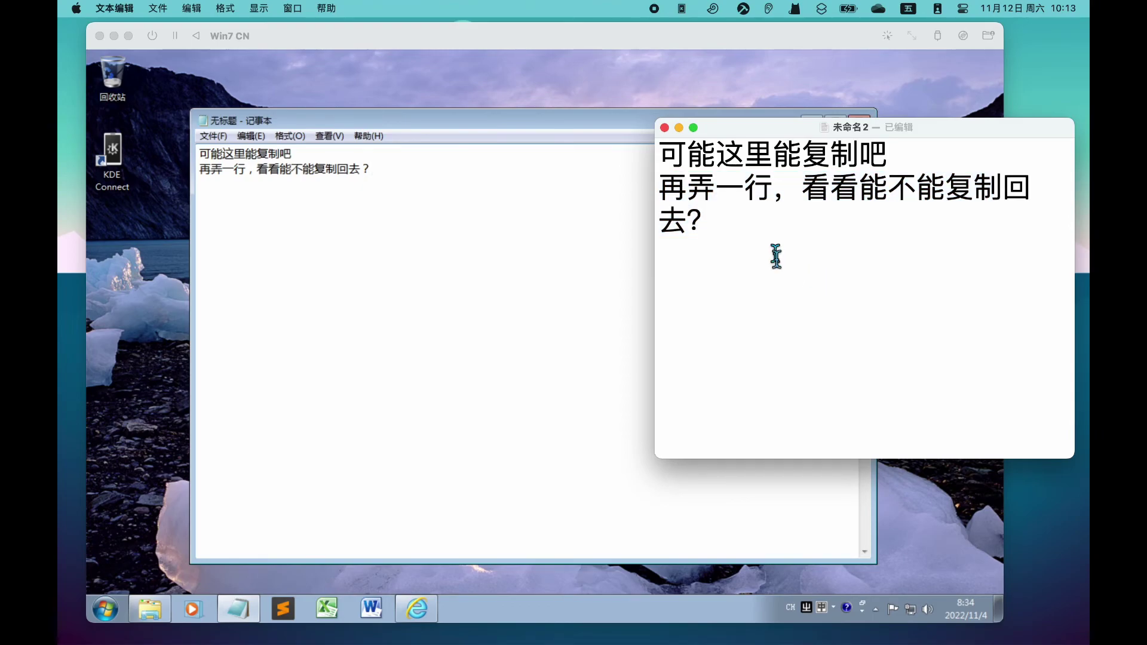
pyautogui.press('ctrl+super+space')
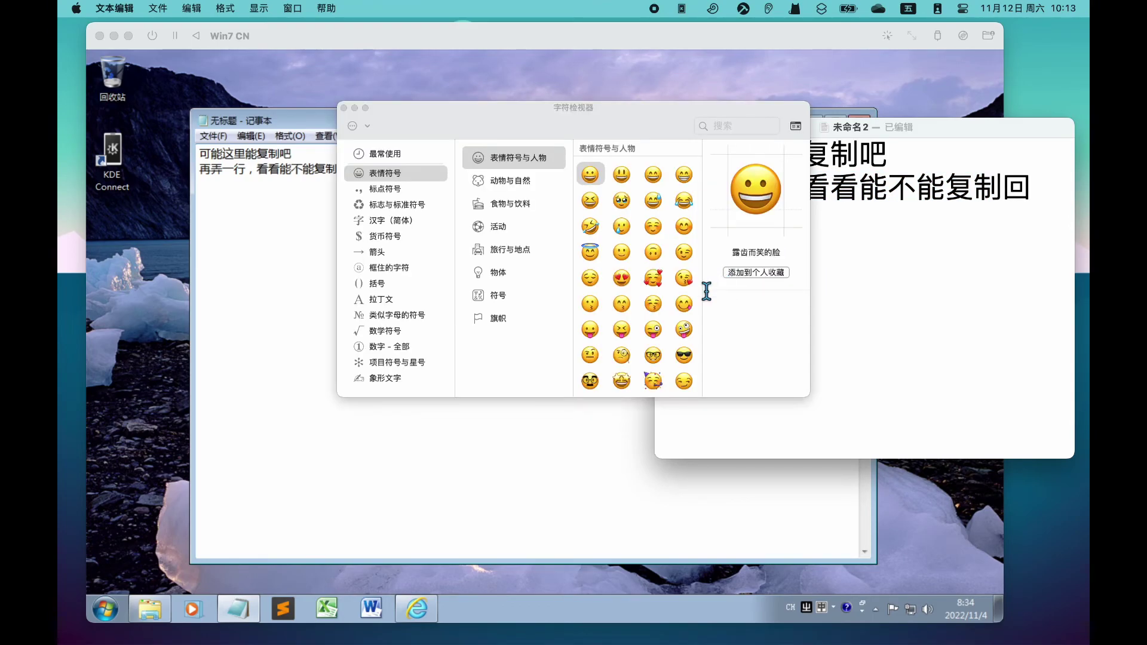
pyautogui.click(682, 302)
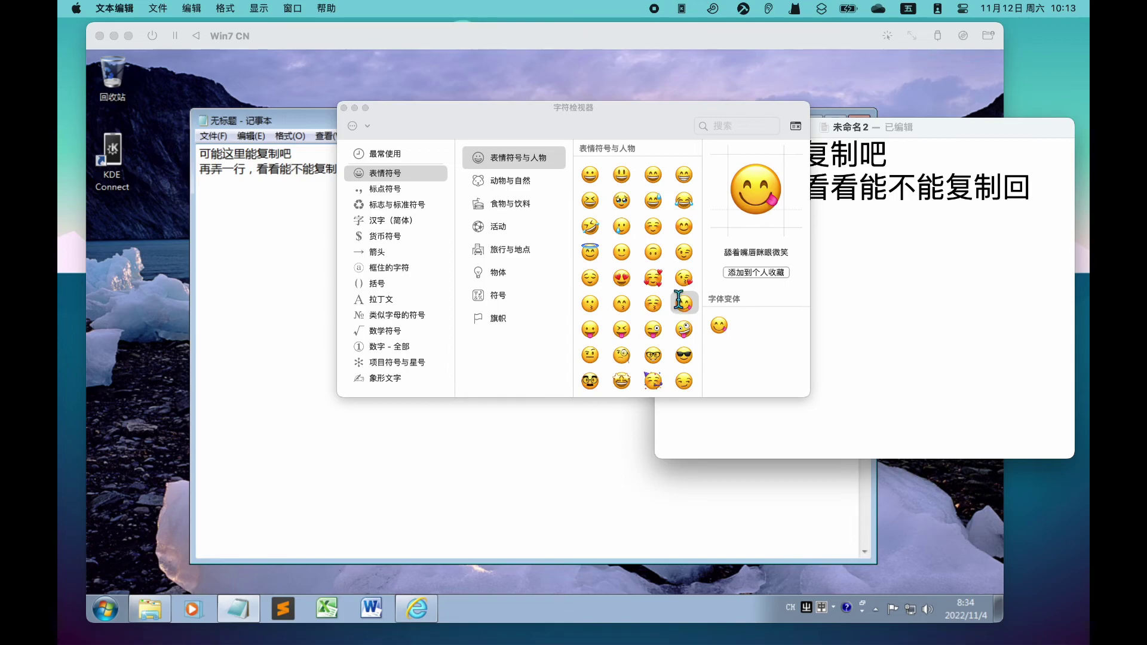
pyautogui.click(344, 107)
# Copy both emojis and paste them into the Windows 7 Notepad.
pyautogui.moveTo(720, 256); pyautogui.dragTo(666, 253)
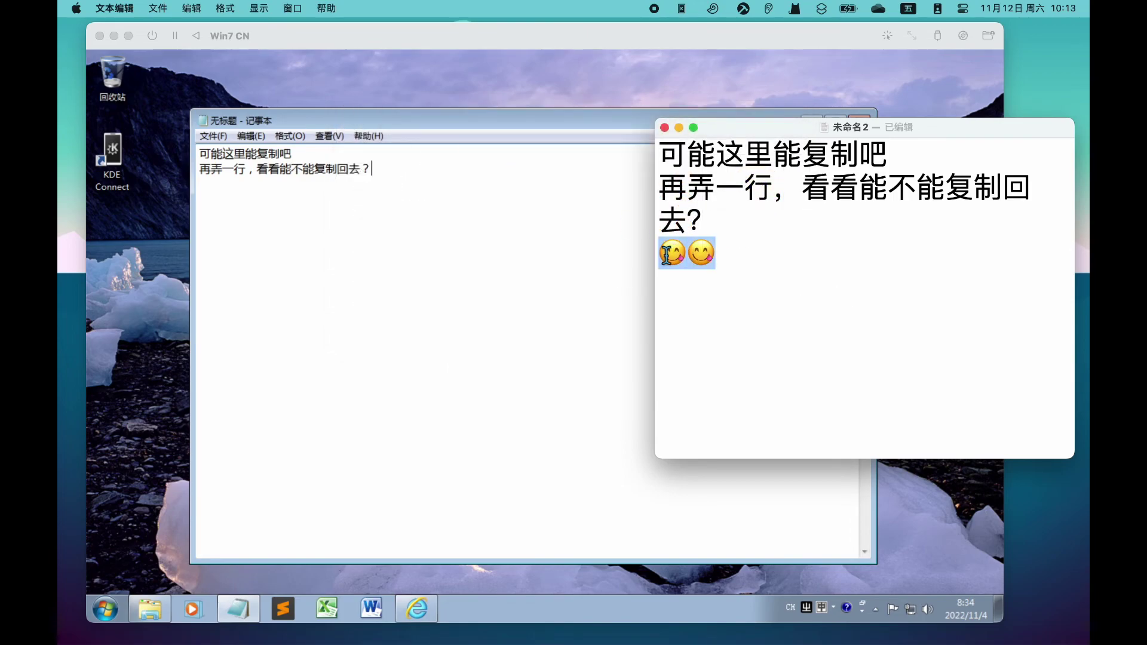
pyautogui.rightClick(680, 251)
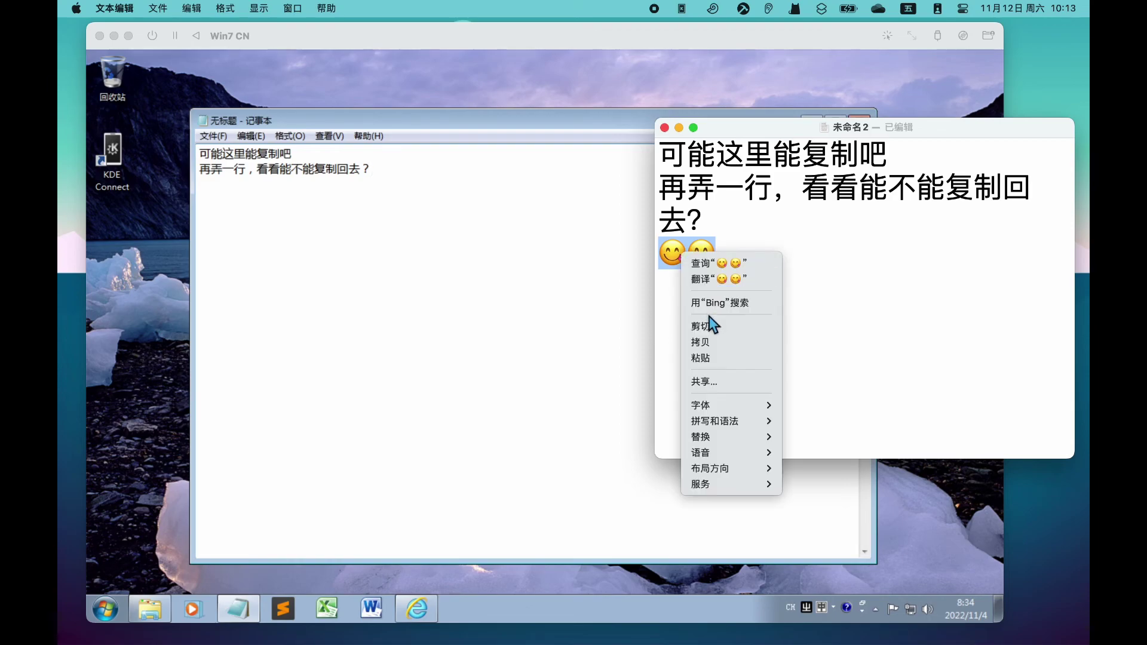
pyautogui.click(711, 343)
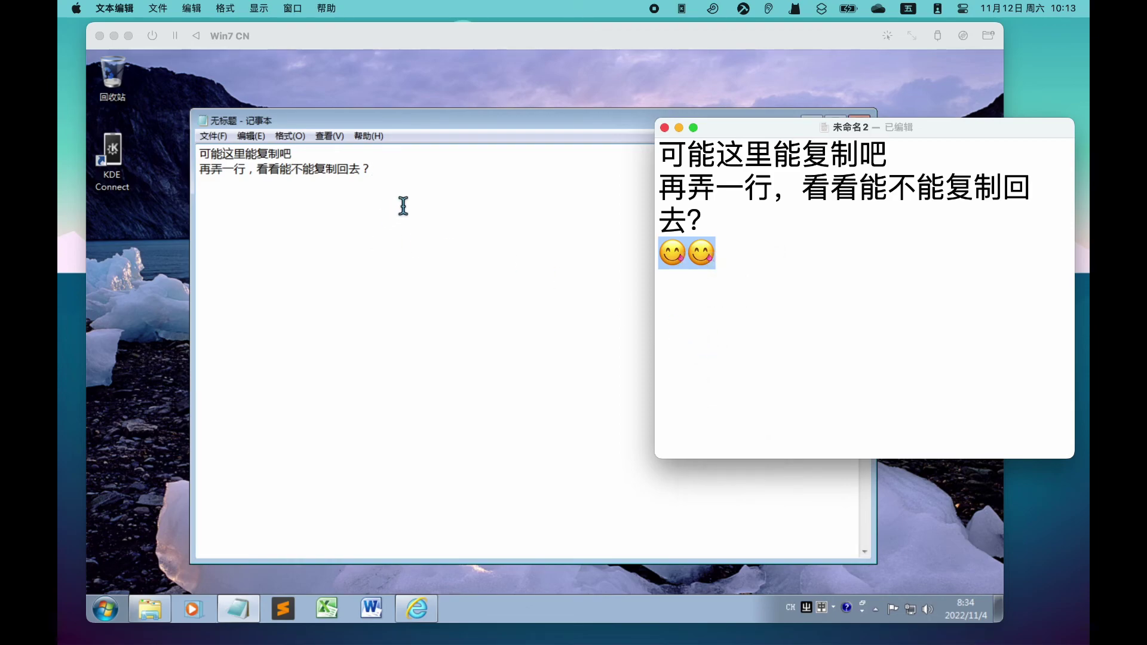
pyautogui.click(402, 204)
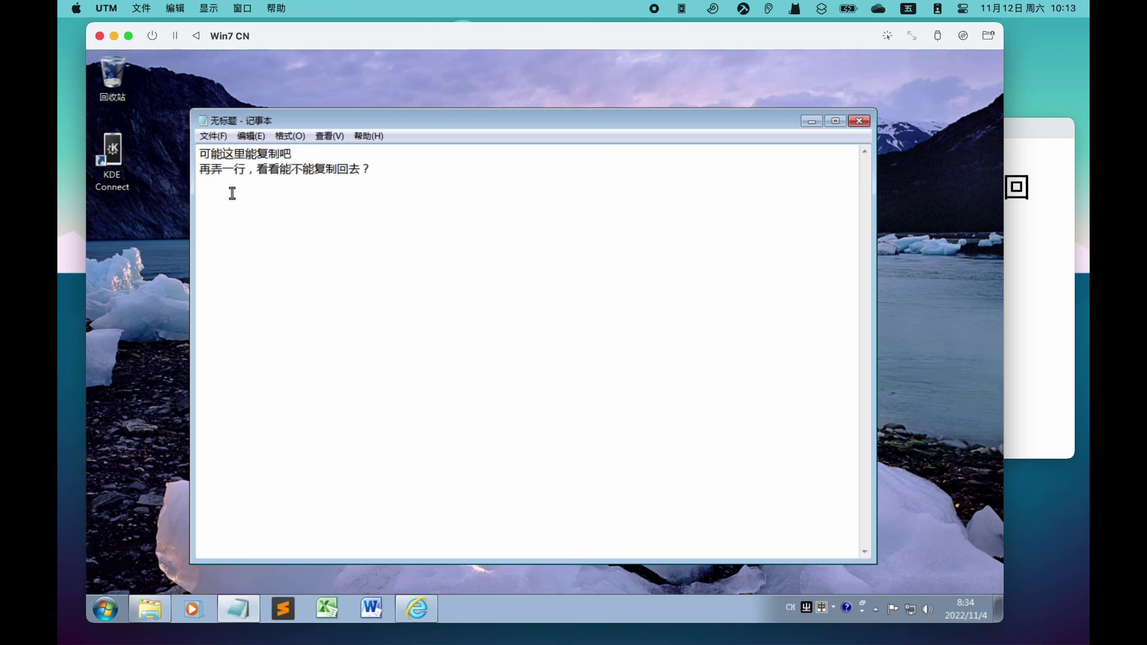
pyautogui.rightClick(213, 176)
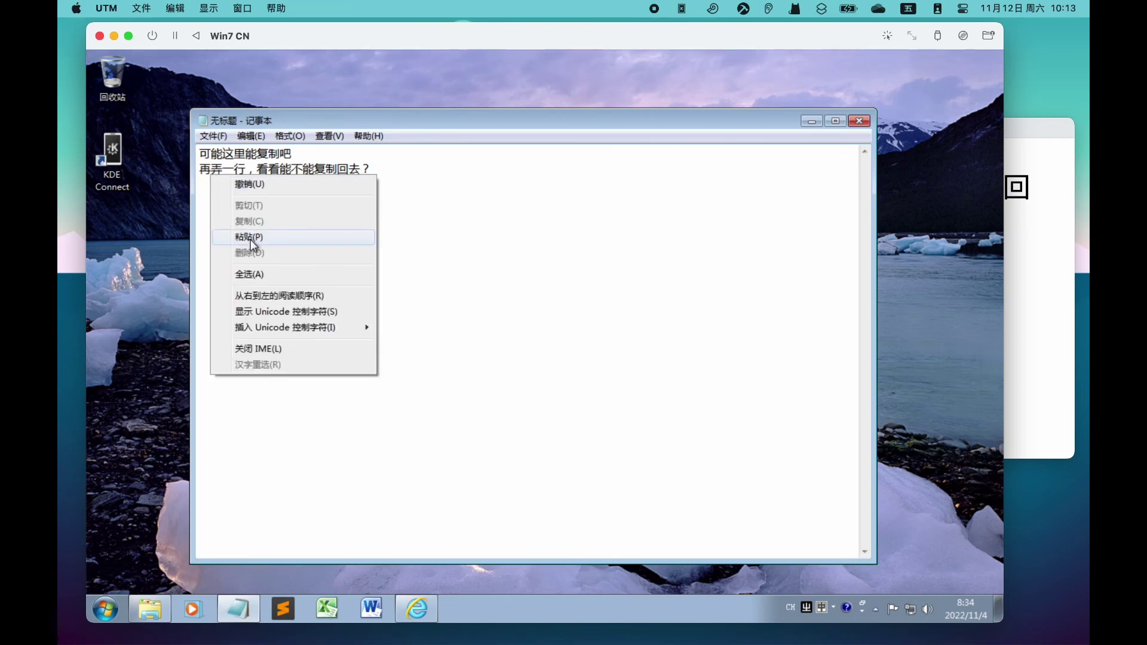
pyautogui.click(250, 239)
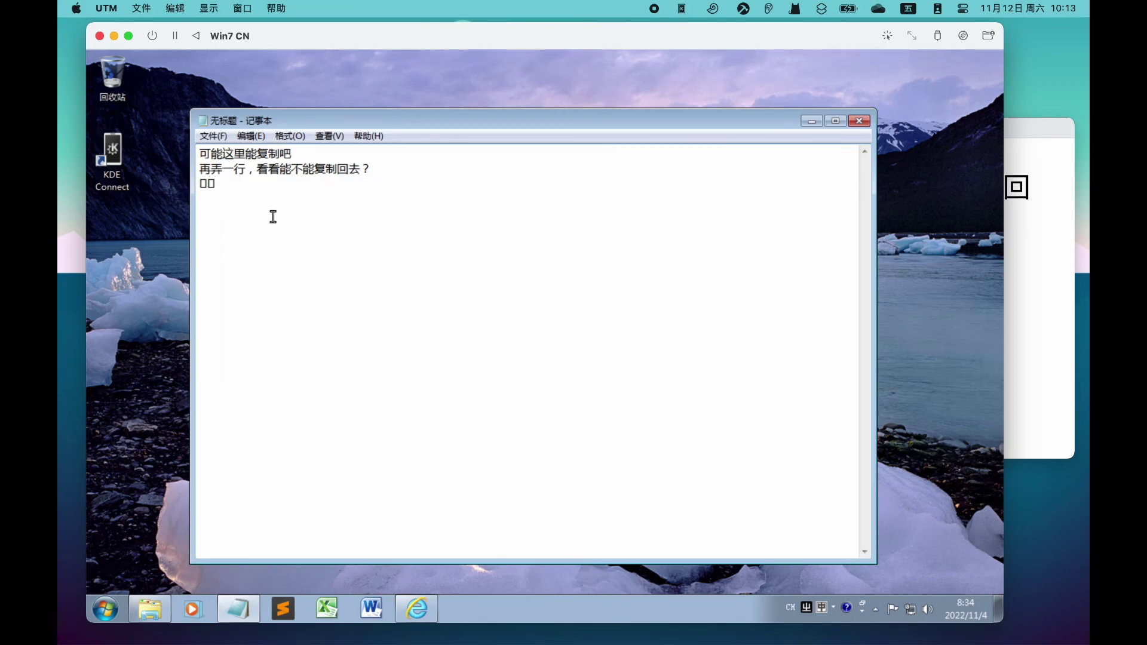